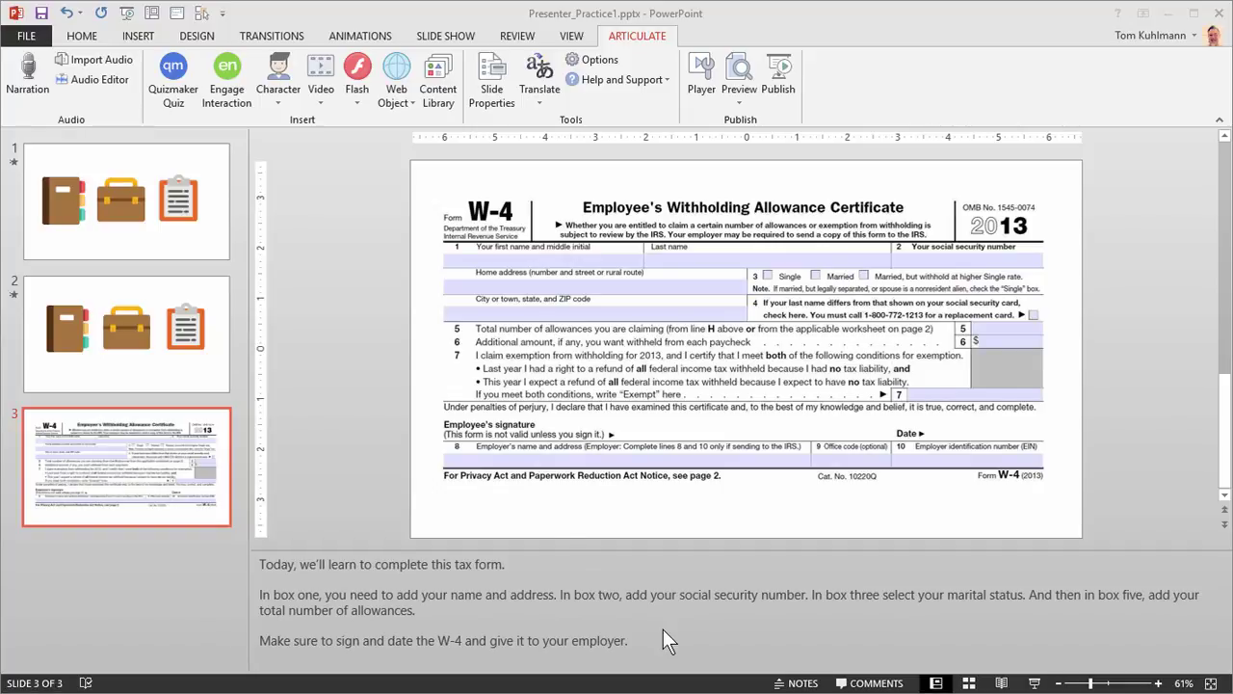
Step: Open the Narration window for the W-4 slide, with its speaker notes beside the timeline
left_click(35, 64)
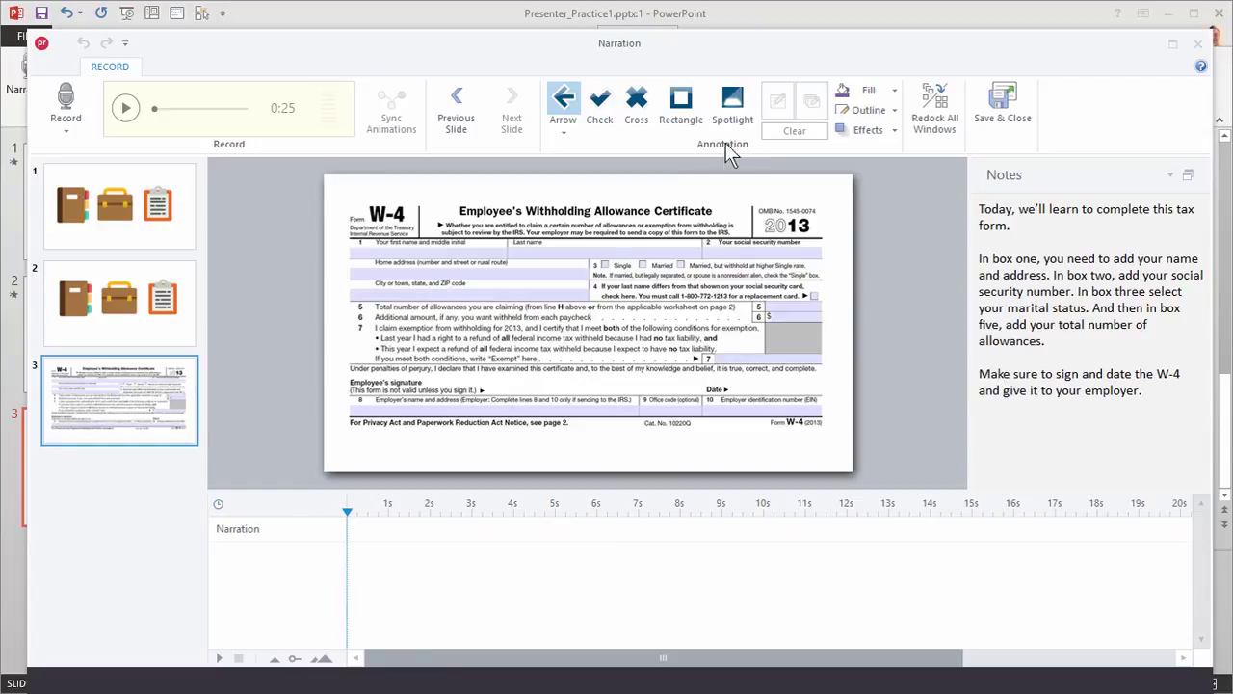
left_click(725, 111)
Step: Record about 24 seconds of narration reading the W-4 notes aloud, then stop recording
left_click(67, 104)
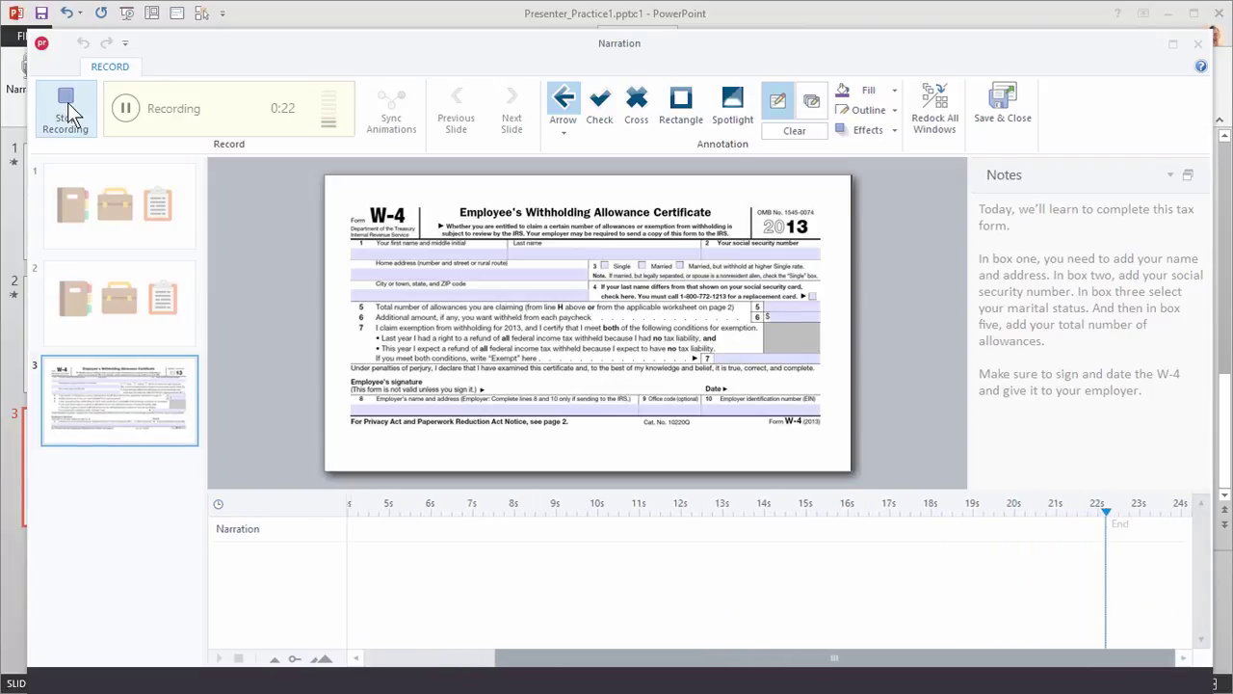
left_click(68, 102)
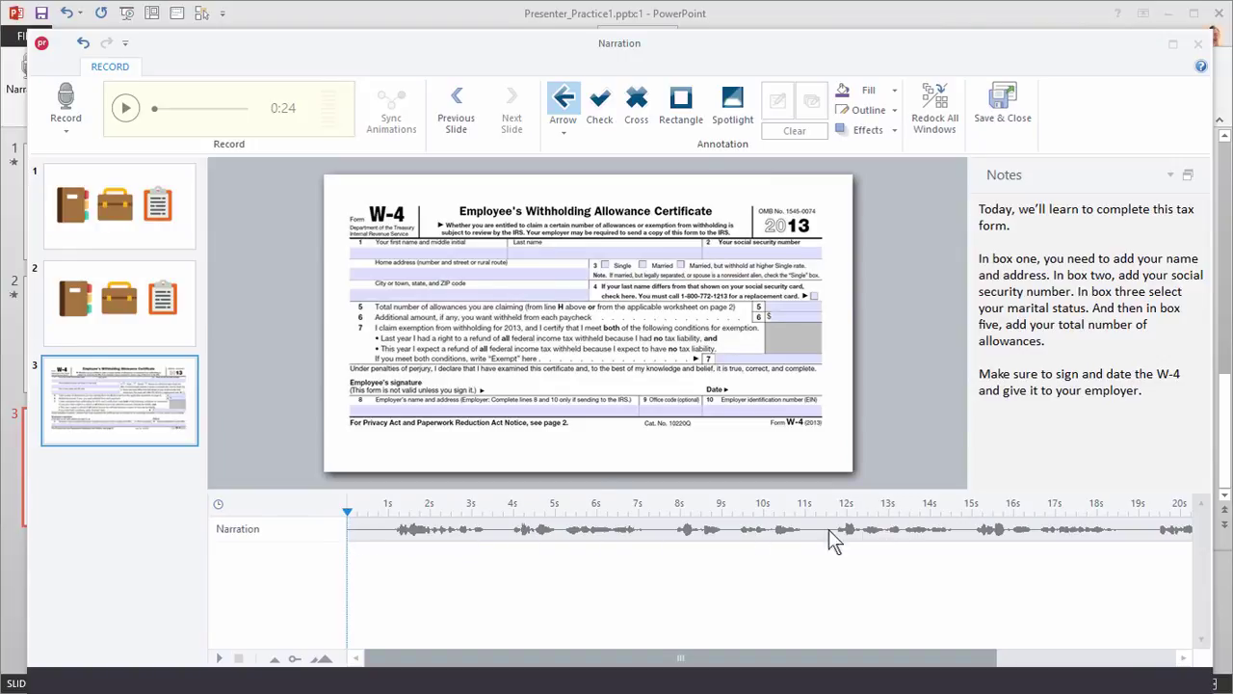
Step: Play back and pause the new narration, then place the playhead just before 4 seconds
left_click(127, 114)
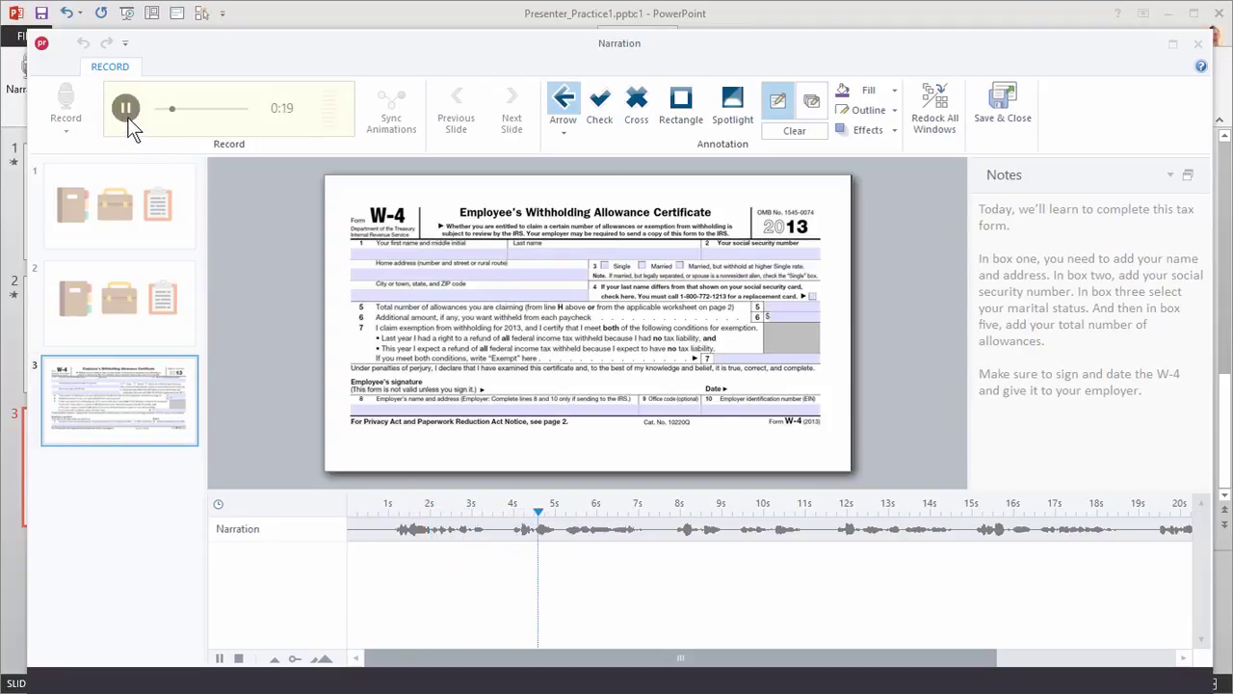
left_click(127, 117)
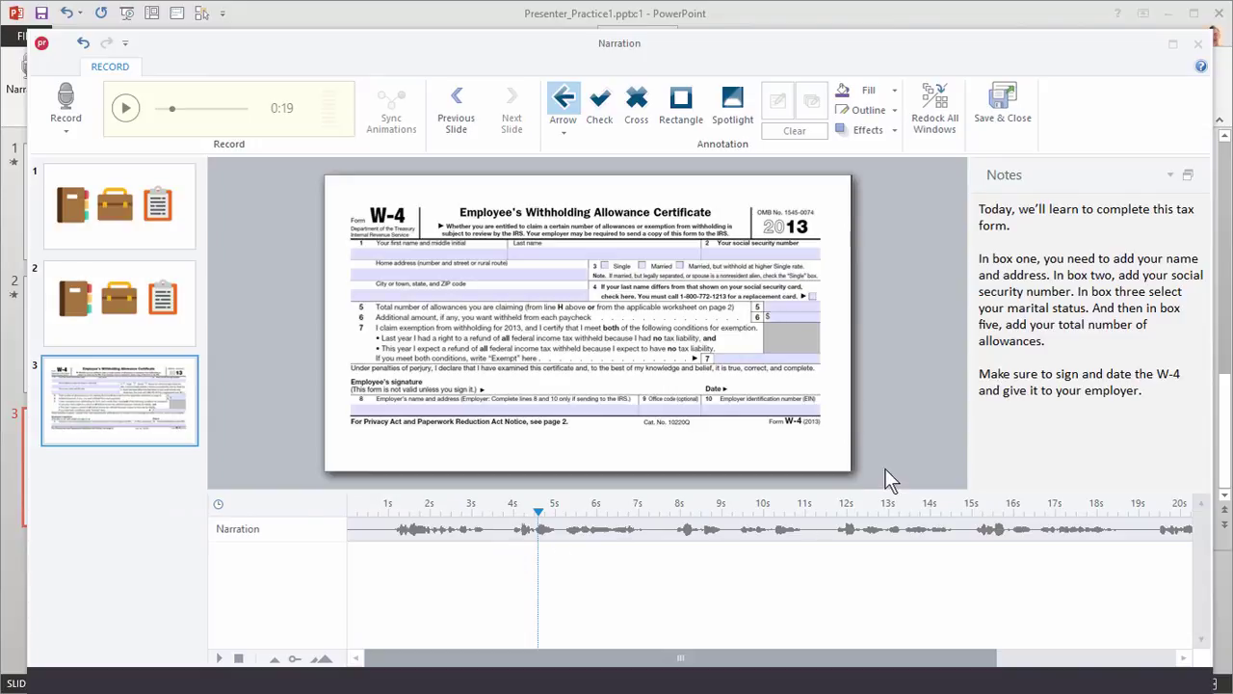
left_click(504, 511)
Step: Draw a spotlight over box one's name and address fields and play from 3.3 s to check it
left_click(736, 108)
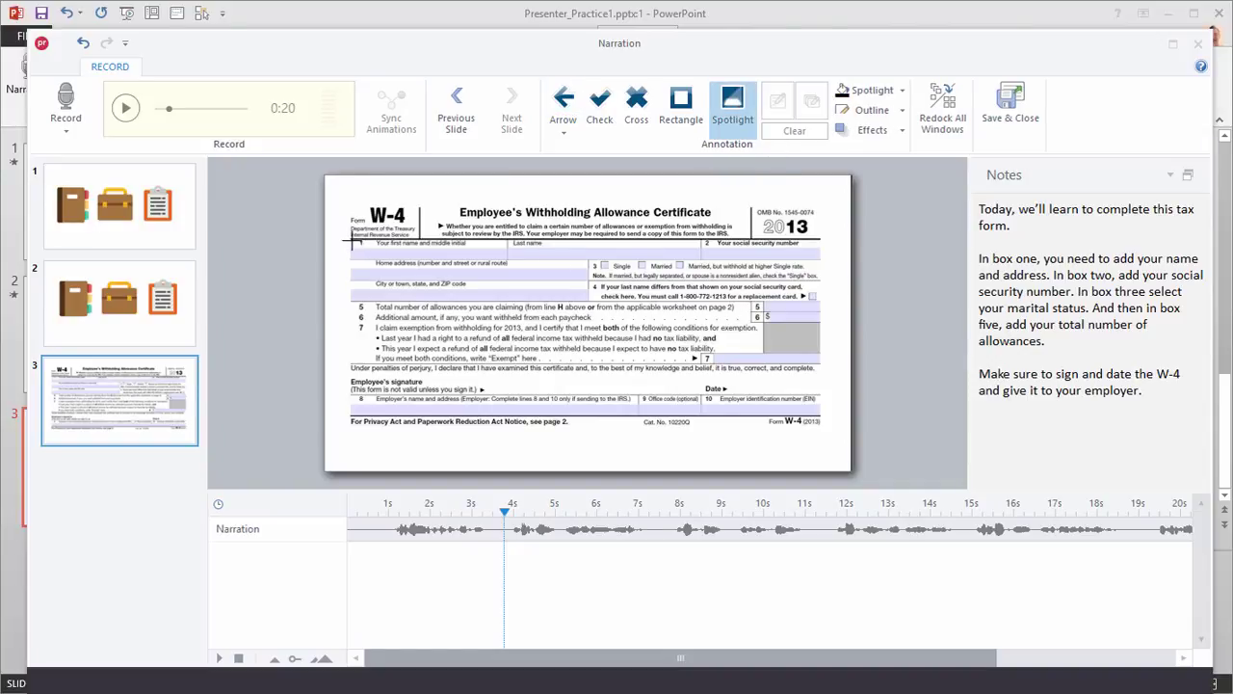
left_click_drag(364, 239, 598, 307)
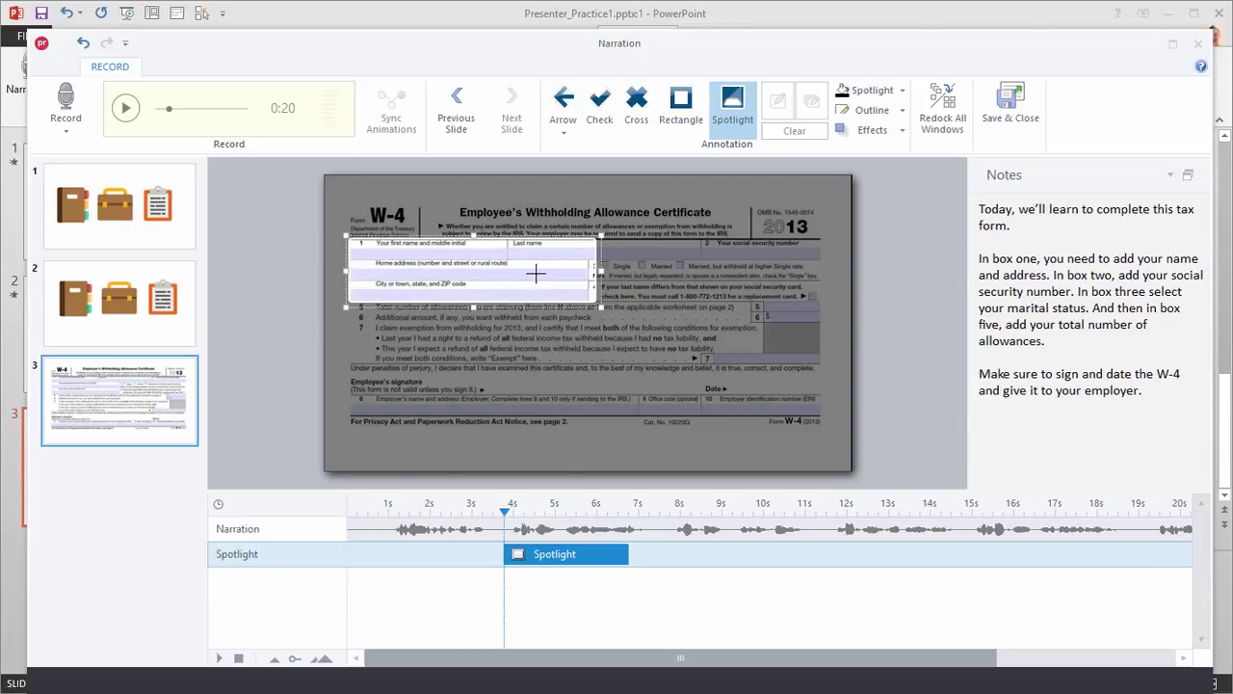
left_click(476, 511)
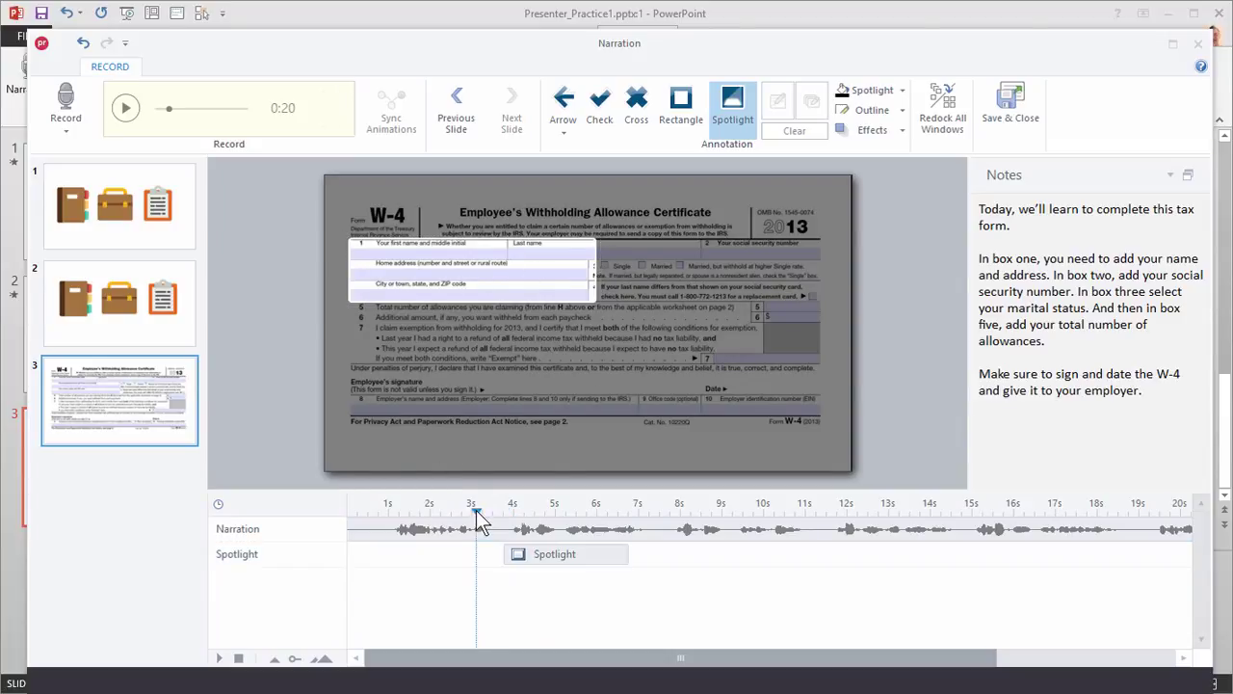
left_click(123, 108)
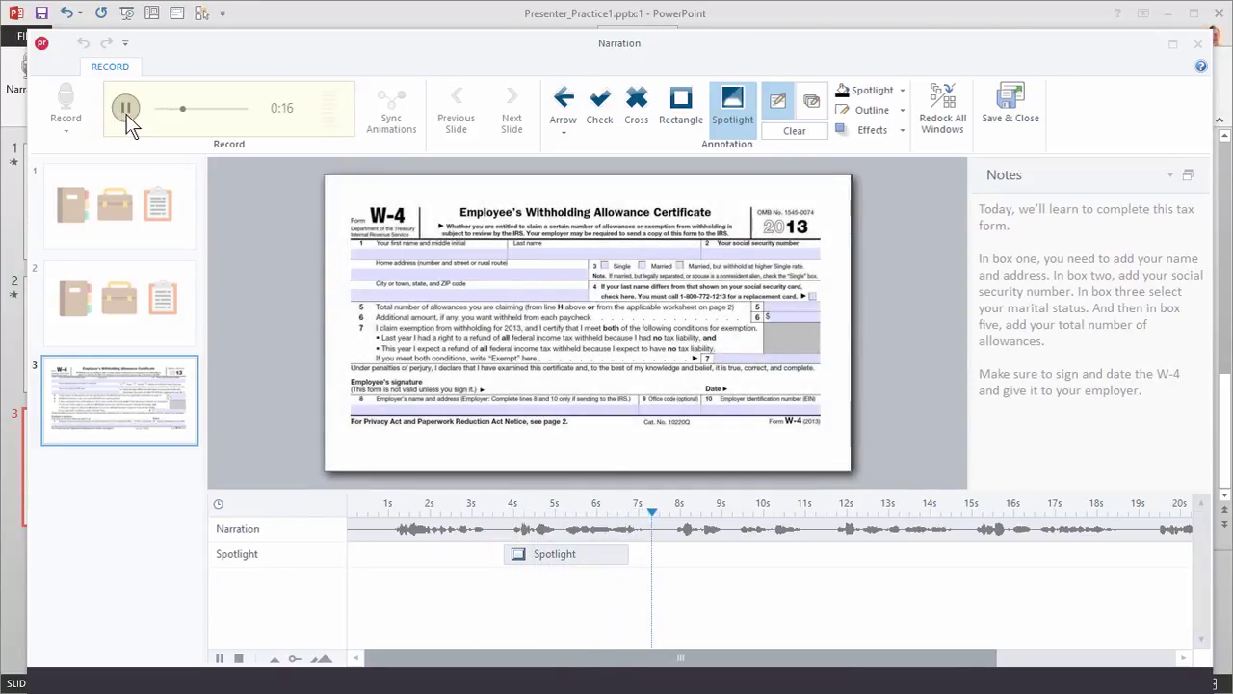
left_click(125, 109)
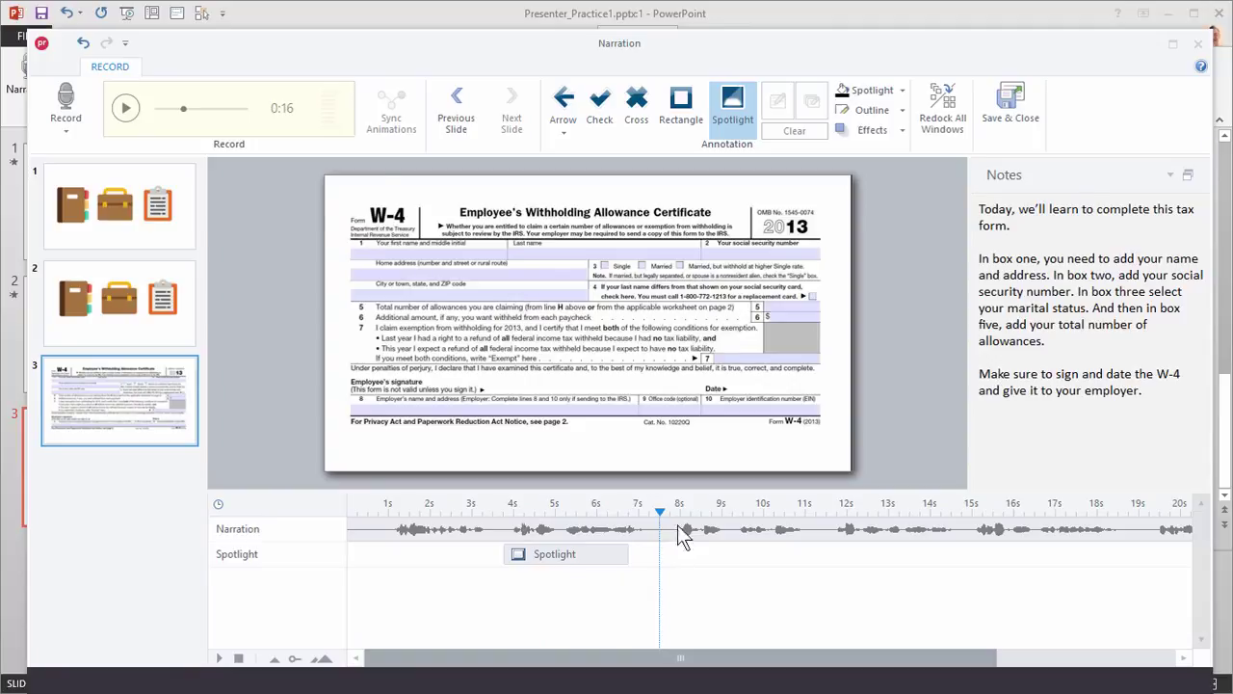
Step: Draw a second spotlight over box two's social security number field at about 8 seconds
left_click(670, 510)
left_click_drag(699, 232, 827, 267)
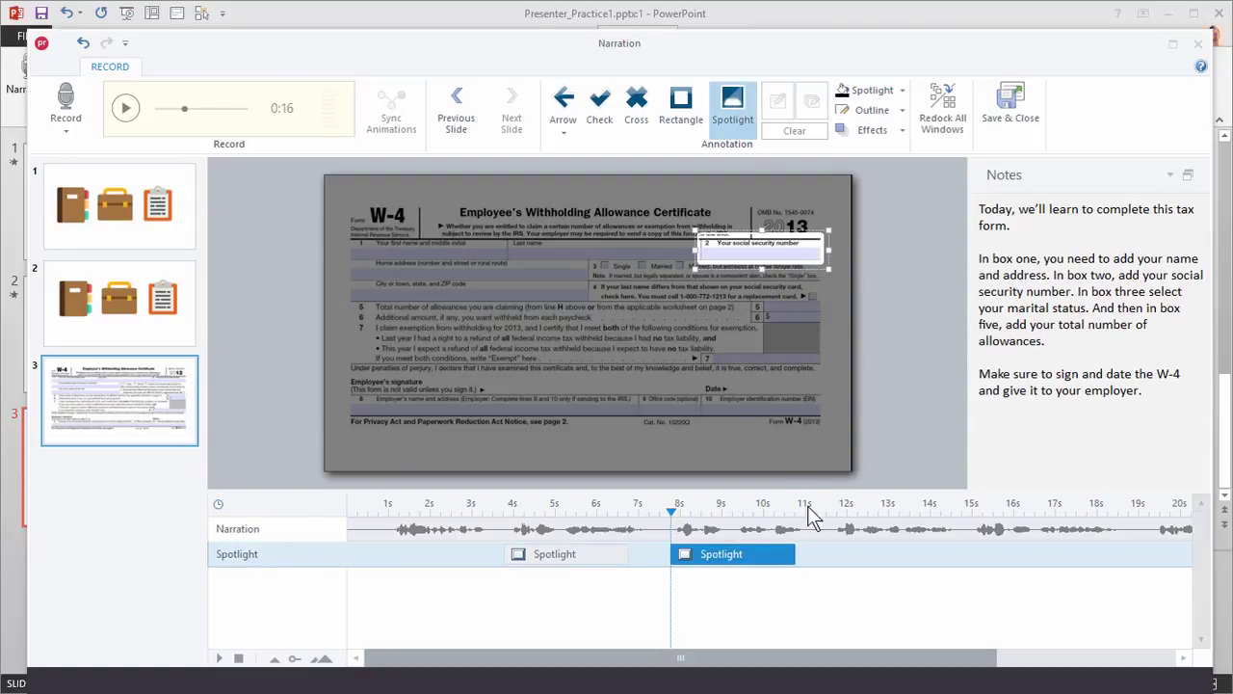
left_click(120, 116)
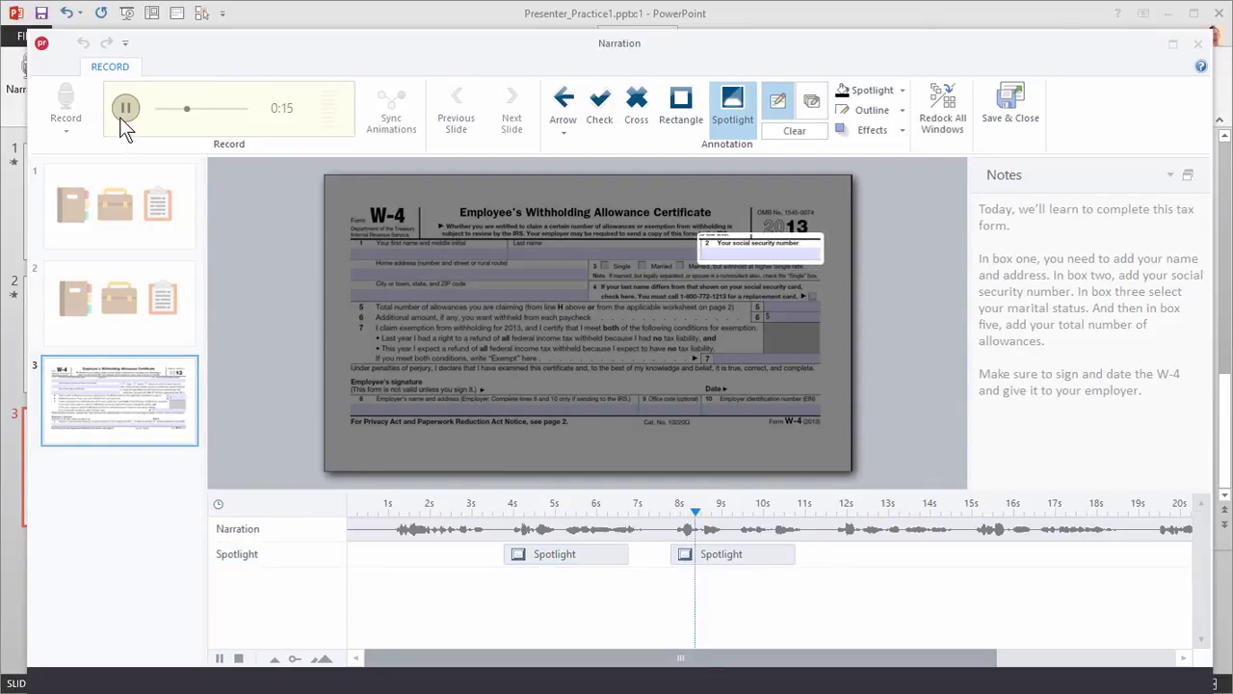
left_click(124, 109)
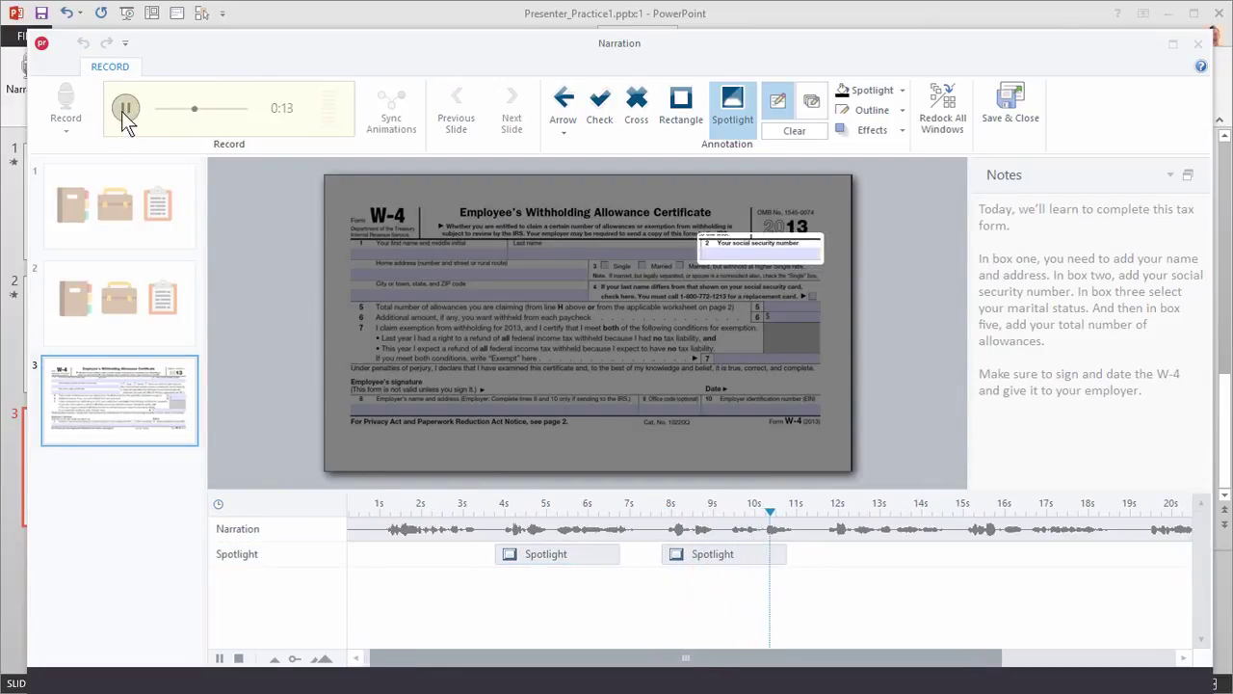
Step: Replay from 3 seconds to review both spotlights, then select the first spotlight clip
left_click(445, 509)
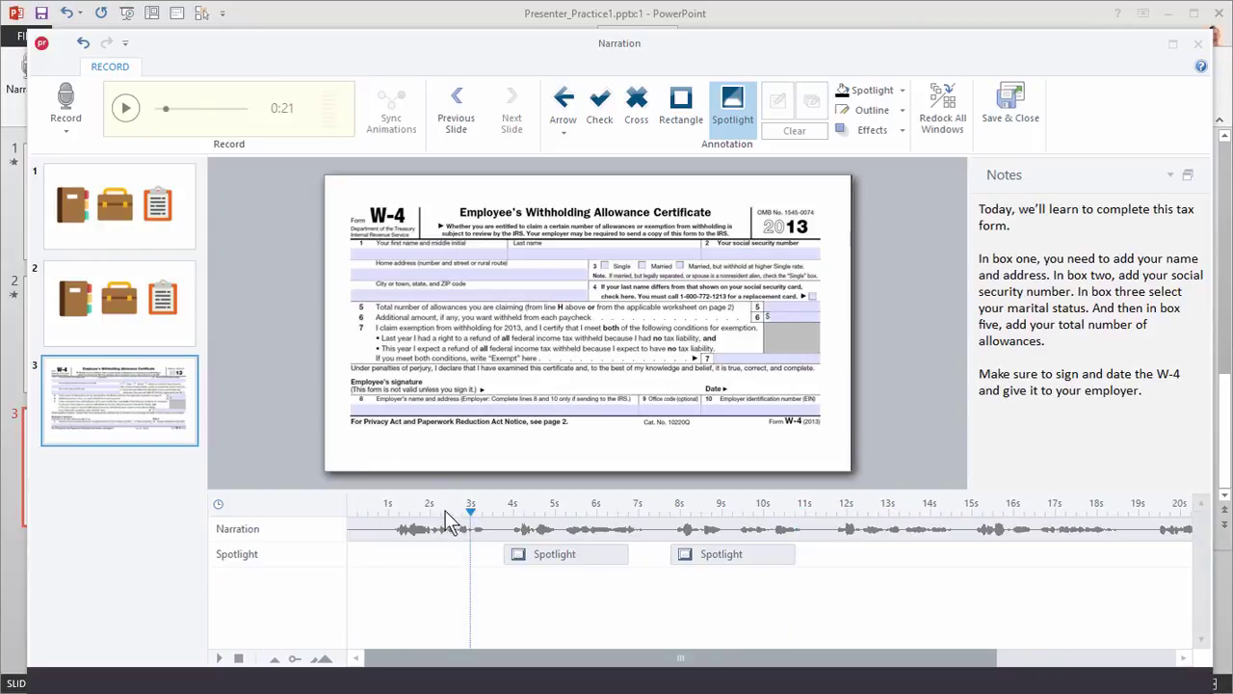
left_click(125, 108)
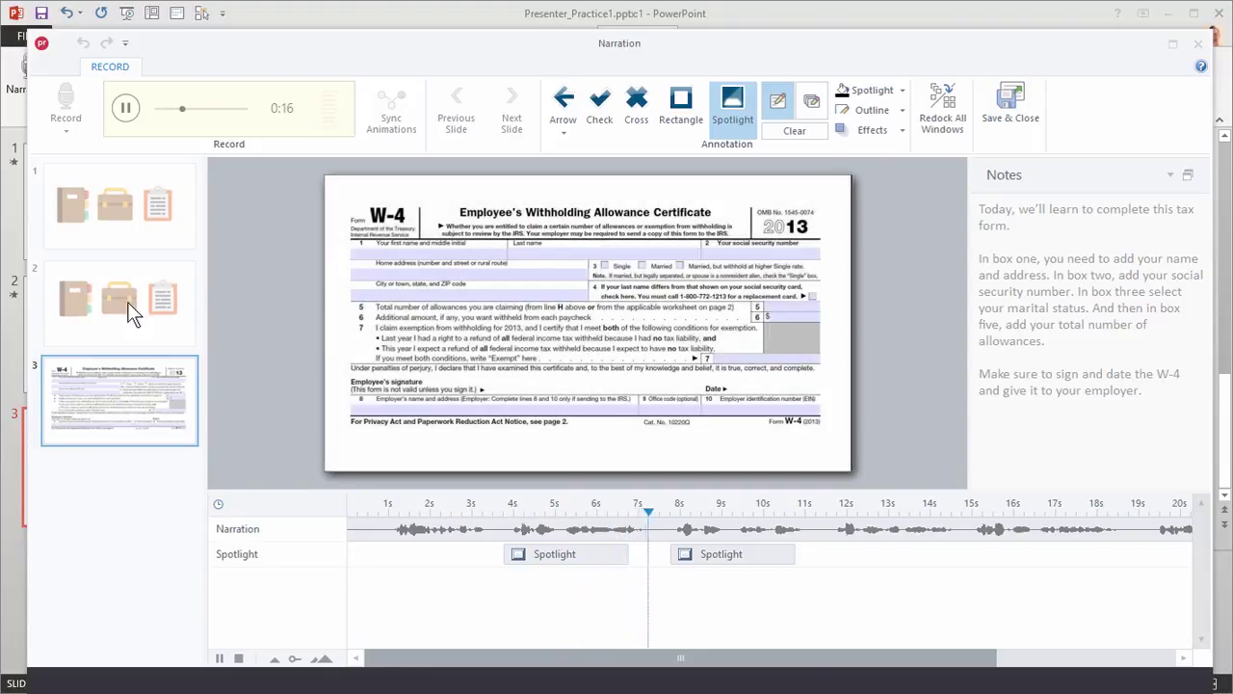
left_click(125, 109)
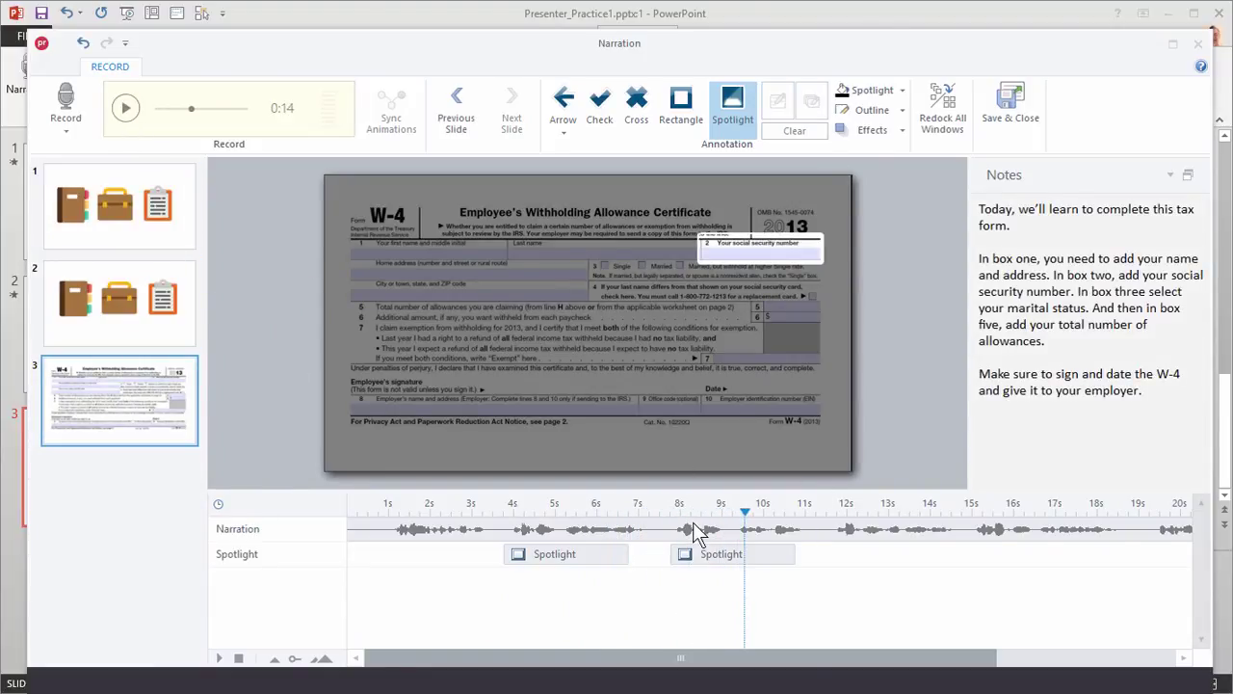
left_click(582, 559)
left_click(551, 503)
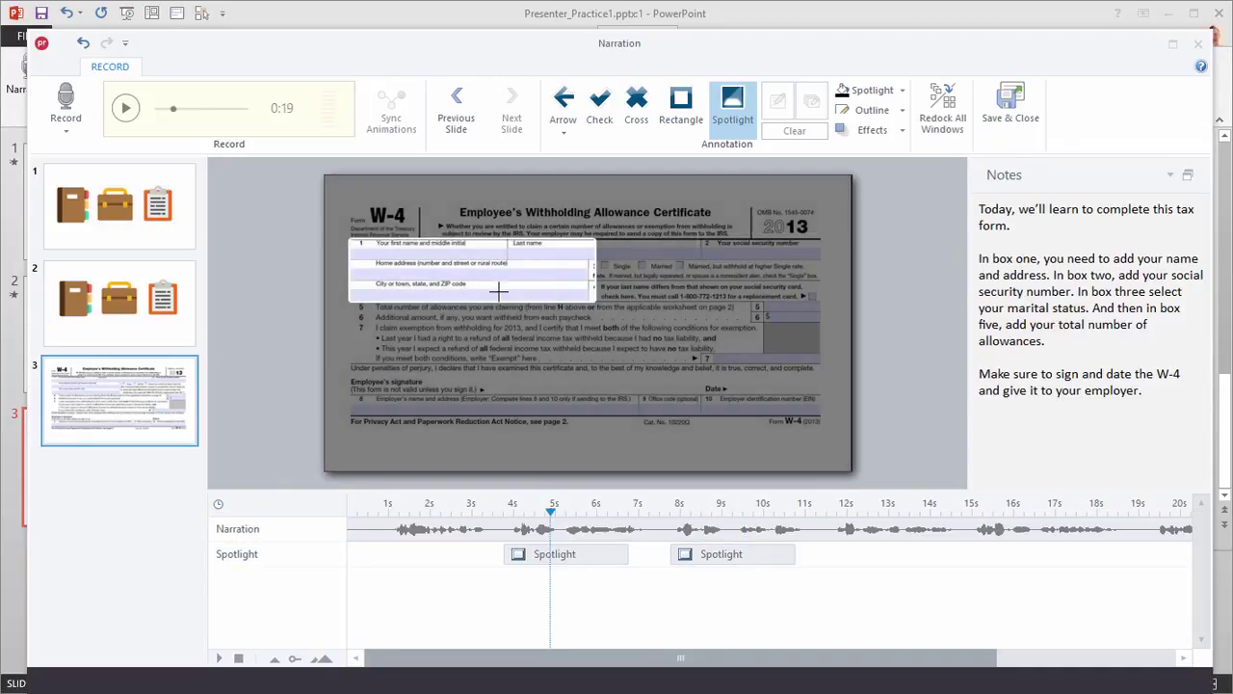
Step: Shift the name-and-address spotlight slightly later and give it an animate-in effect
left_click(467, 243)
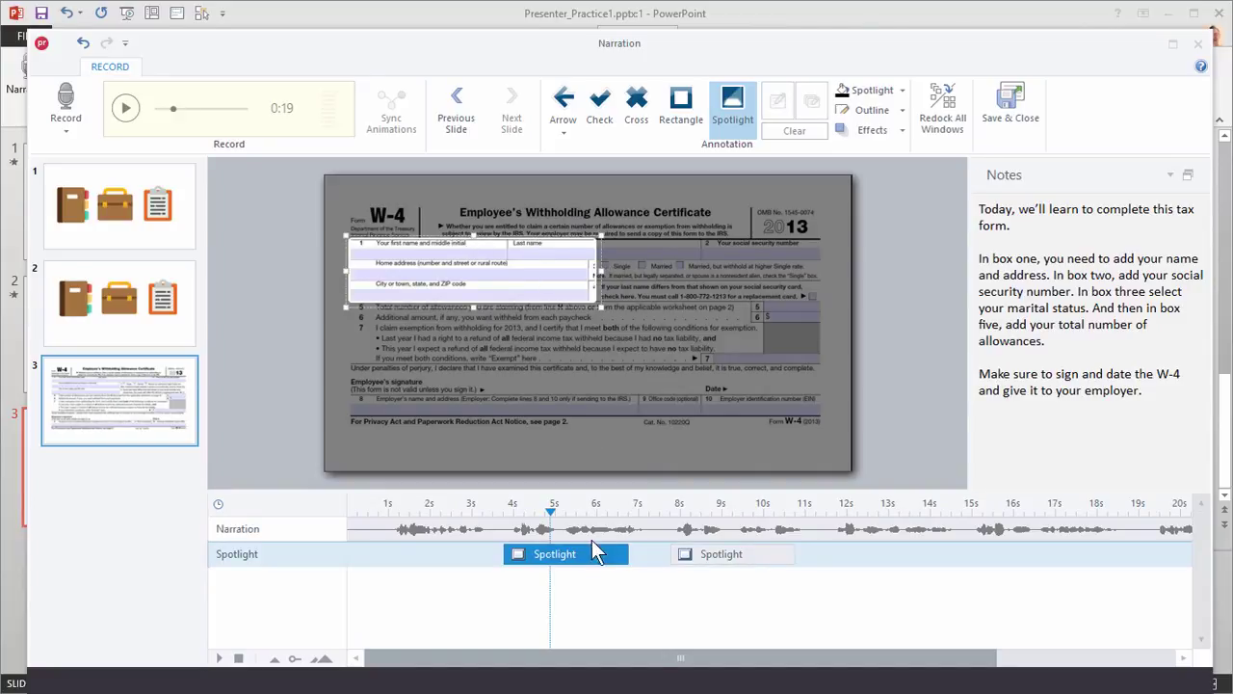
left_click_drag(575, 554, 651, 562)
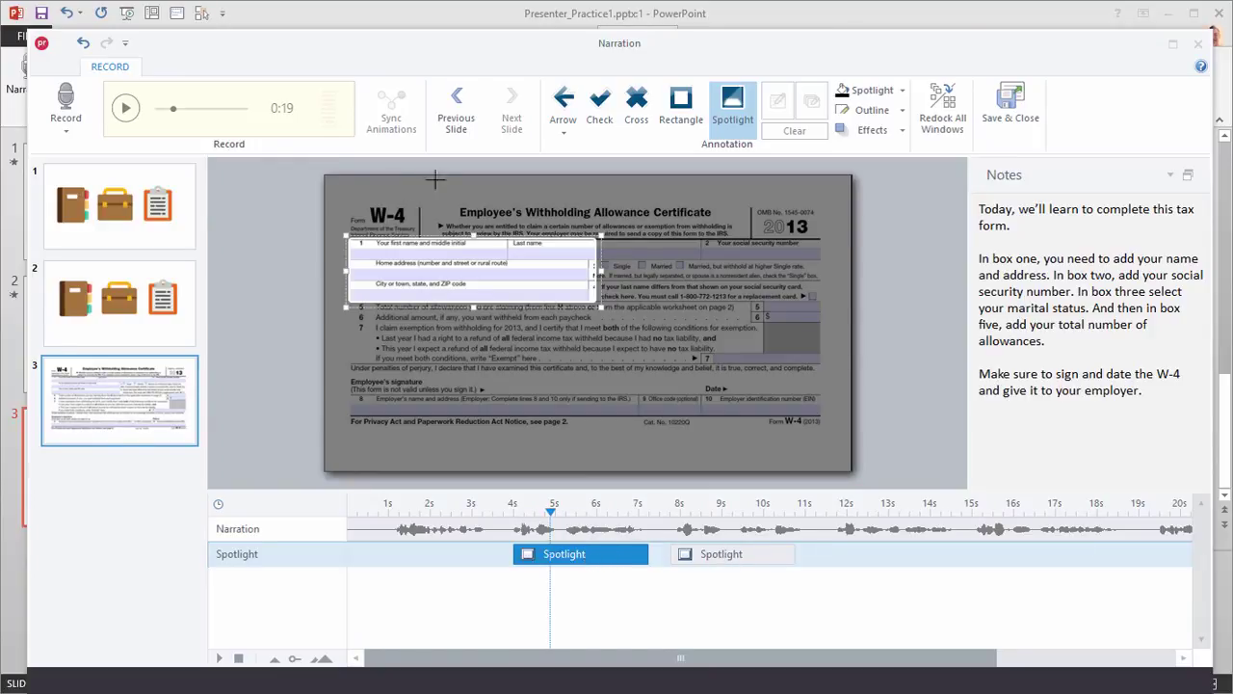
left_click(902, 131)
mouse_move(876, 151)
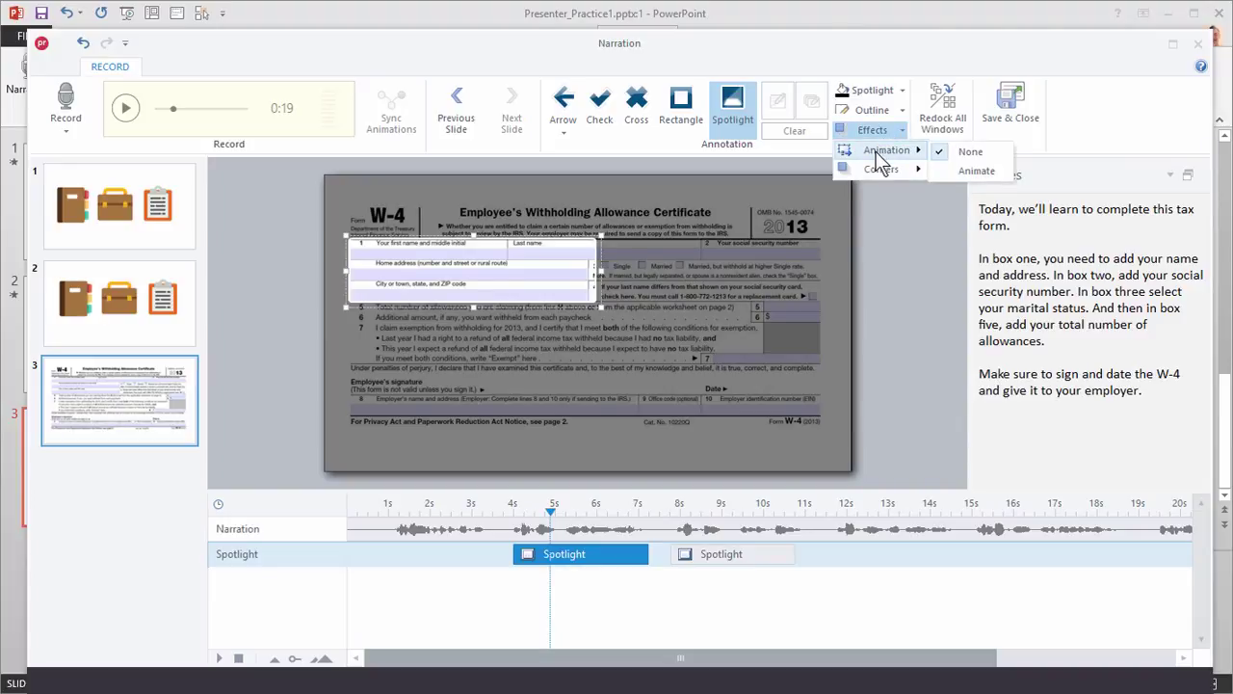
left_click(966, 172)
Step: Give the second spotlight an animation effect, leave corners unchanged, and rewind to about 2 seconds
left_click(747, 557)
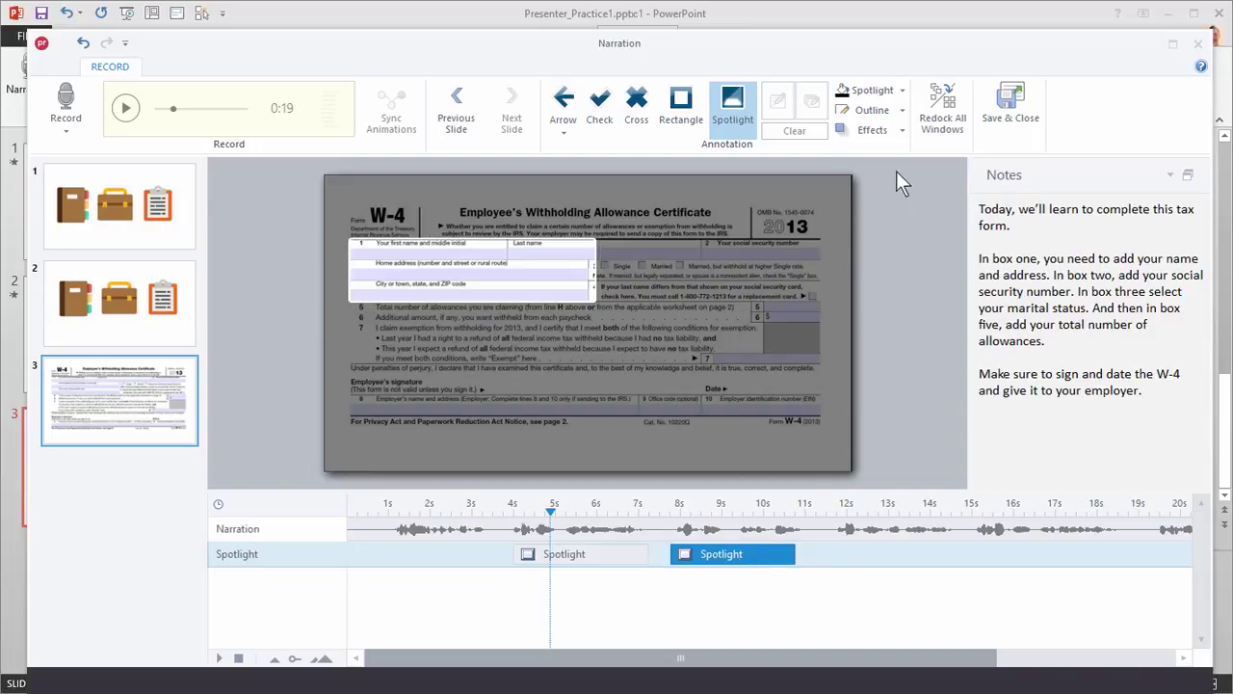
left_click(899, 127)
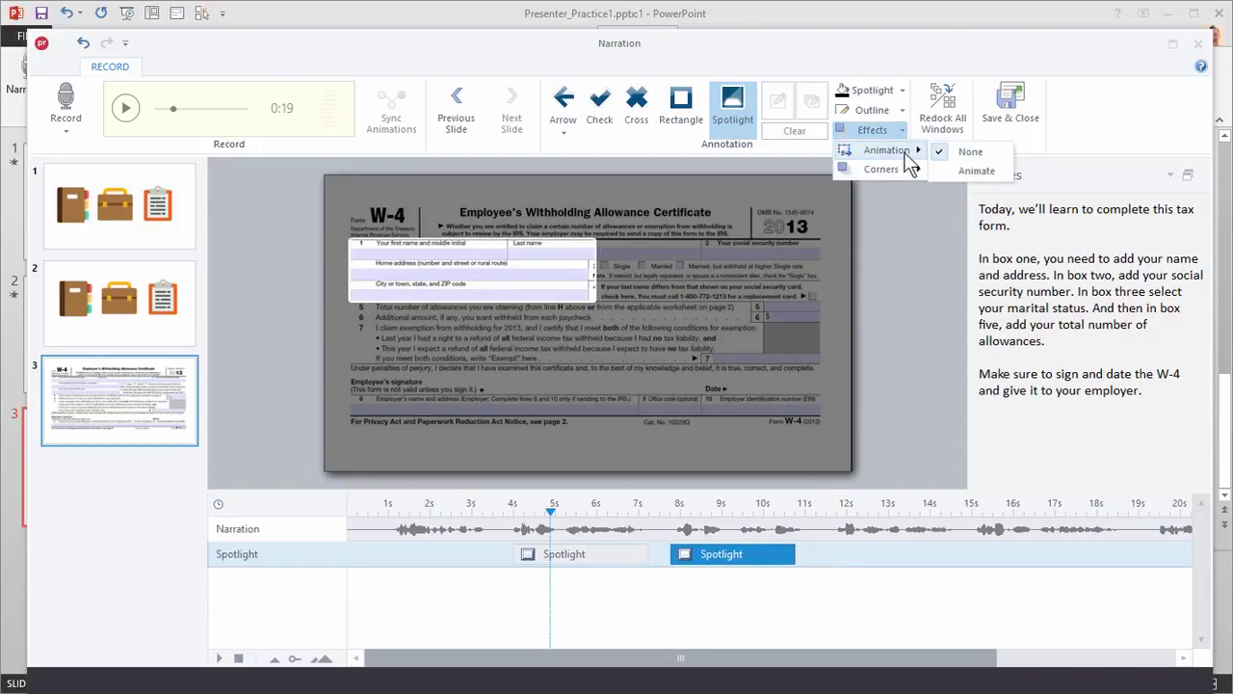
left_click(962, 168)
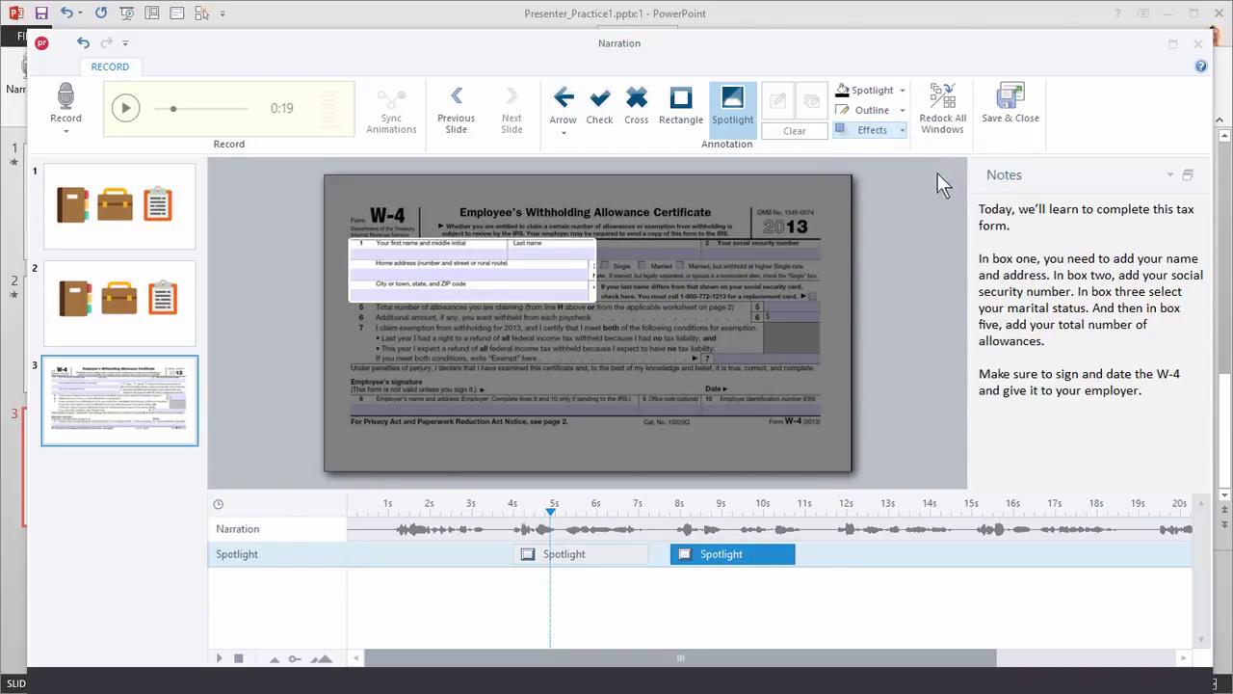
left_click(904, 130)
mouse_move(921, 168)
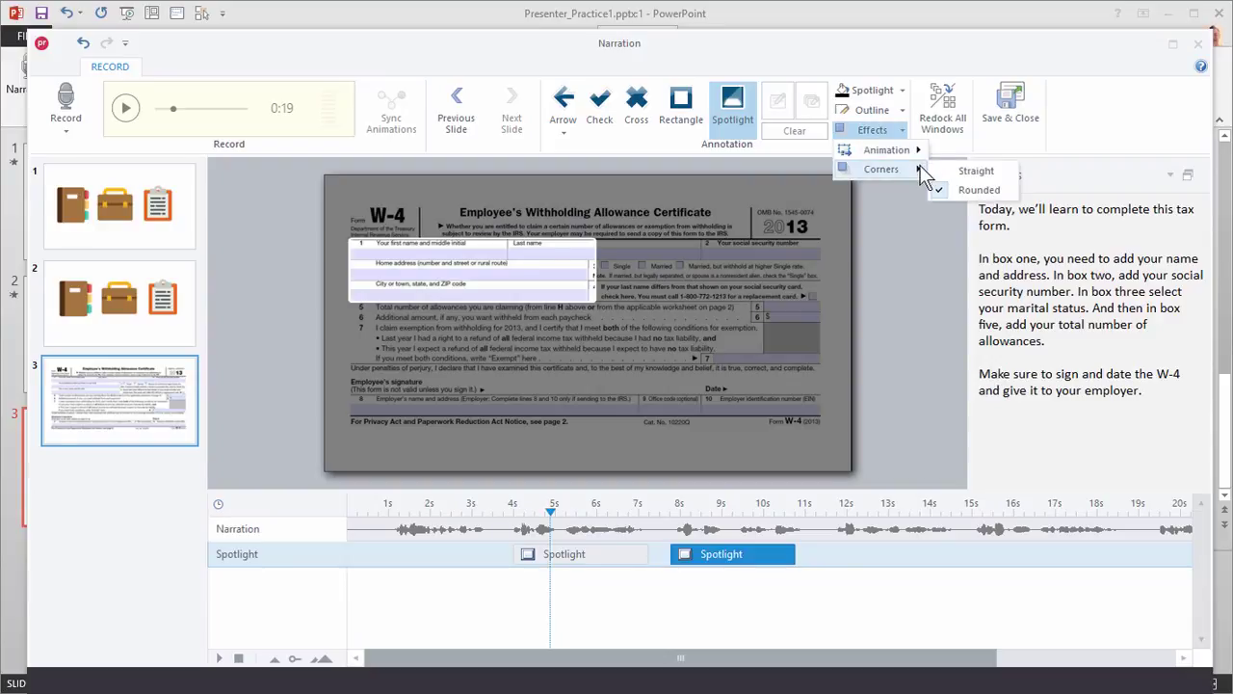
left_click(917, 283)
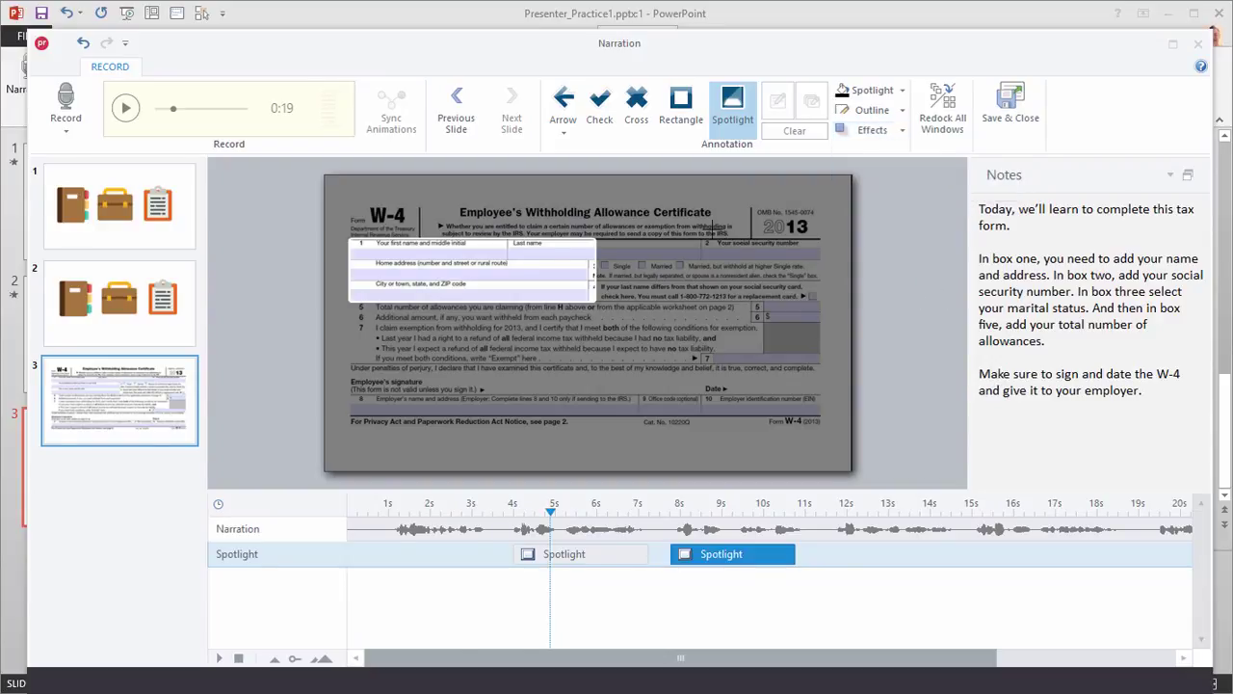
left_click(450, 511)
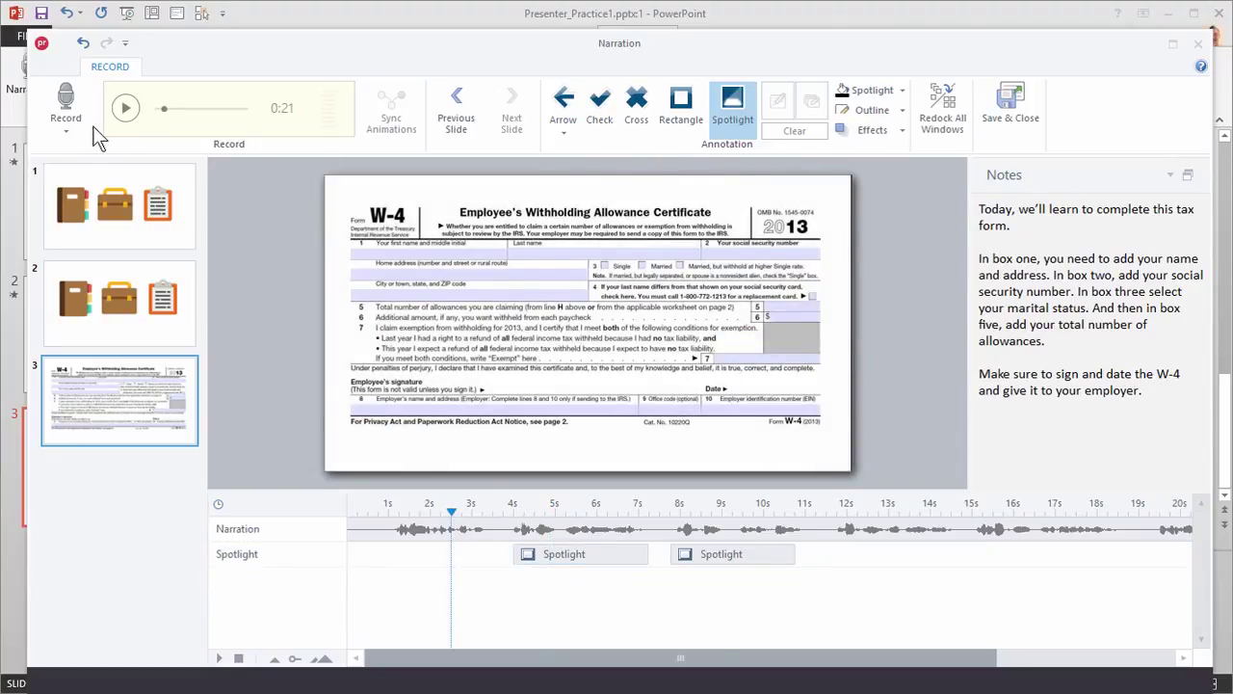
Step: Review the narration, then delete both spotlight clips from the timeline
left_click(126, 112)
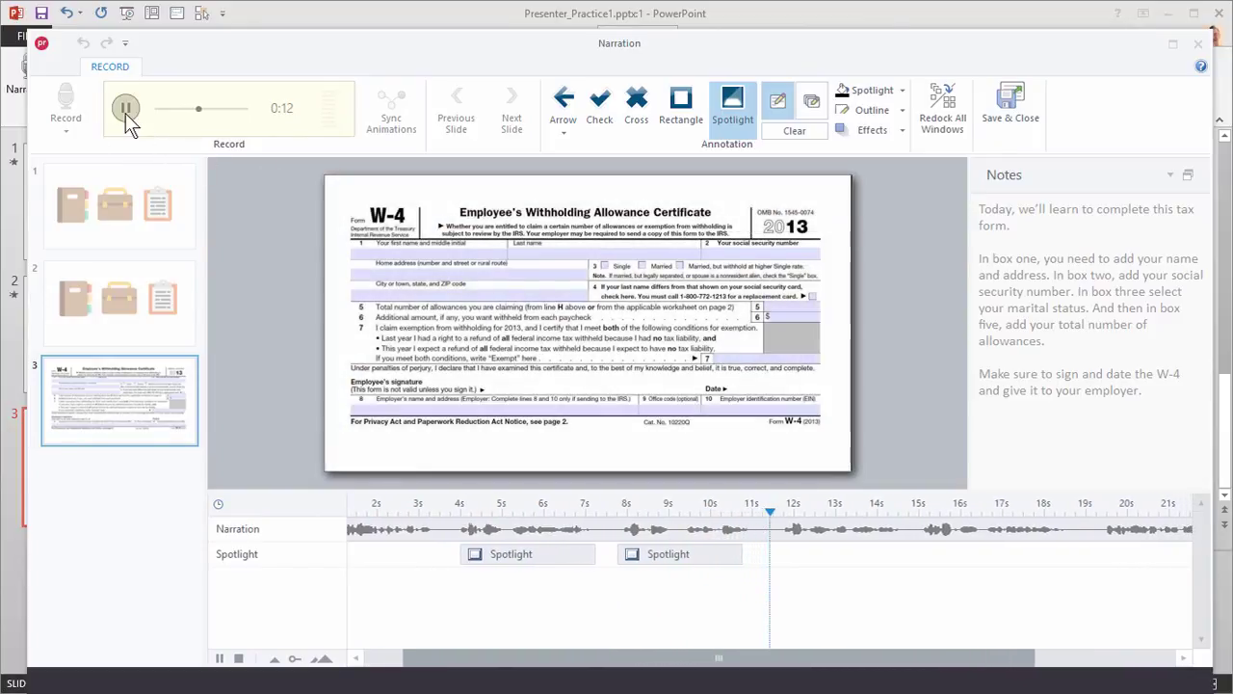
left_click(125, 109)
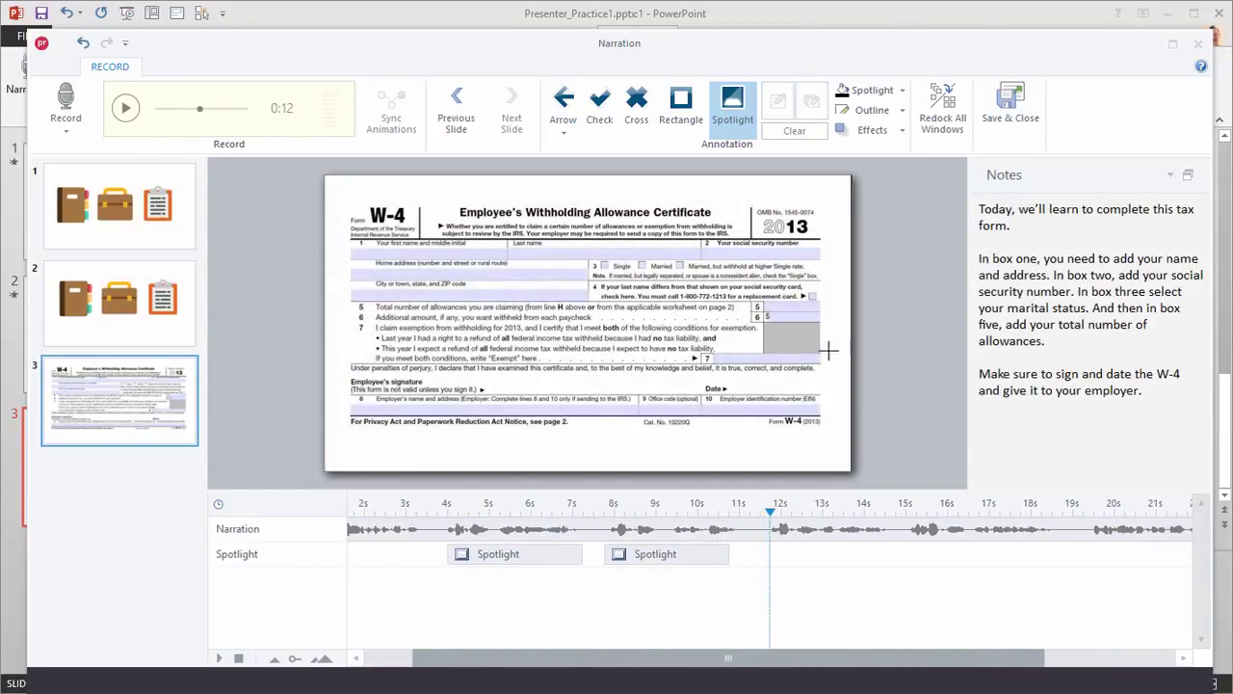
left_click(643, 554)
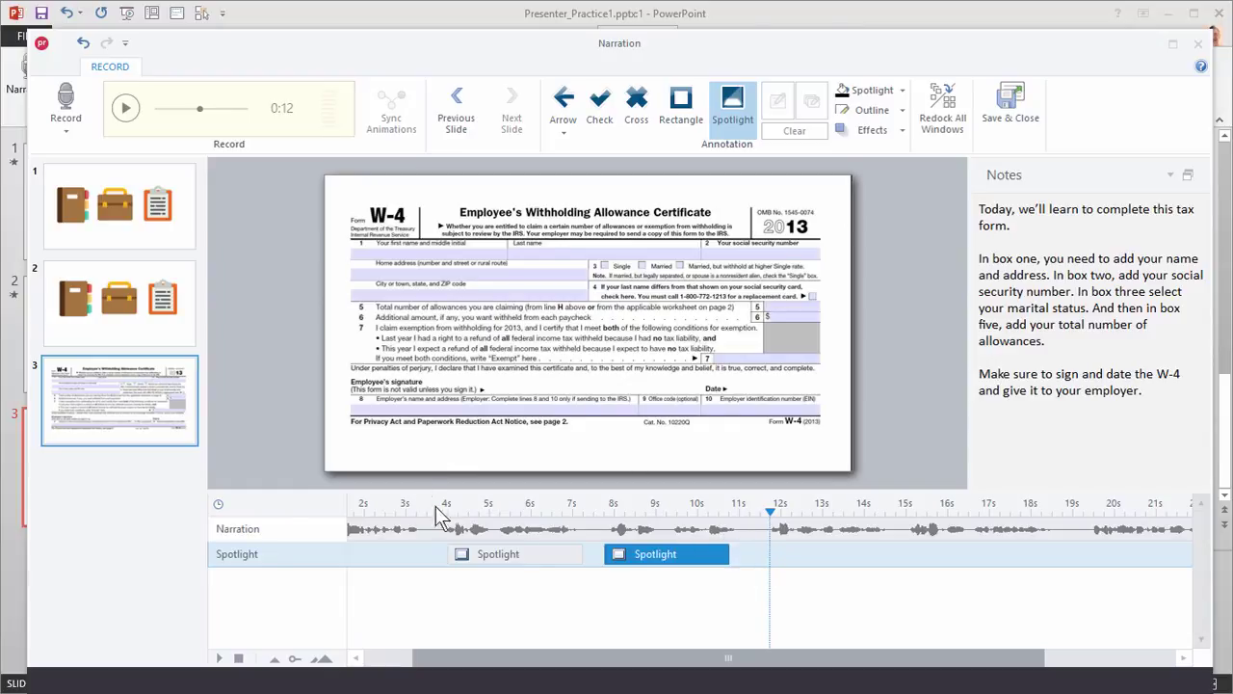
left_click(511, 557)
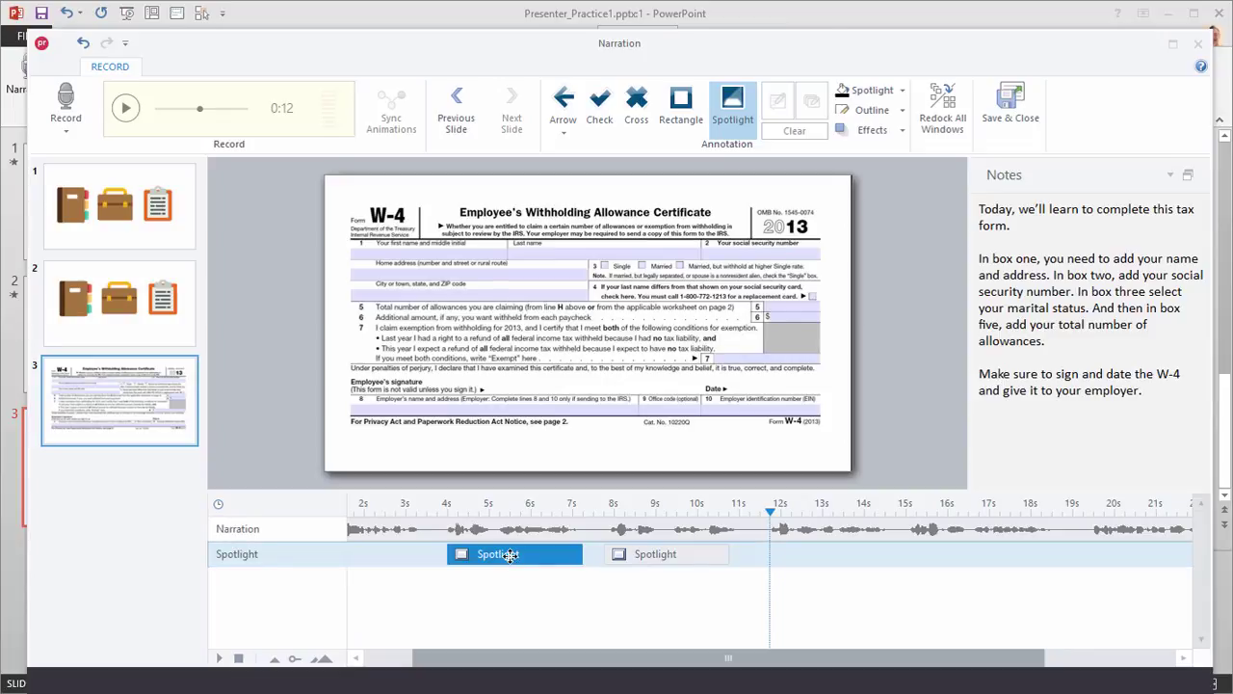
key("Delete")
left_click(667, 561)
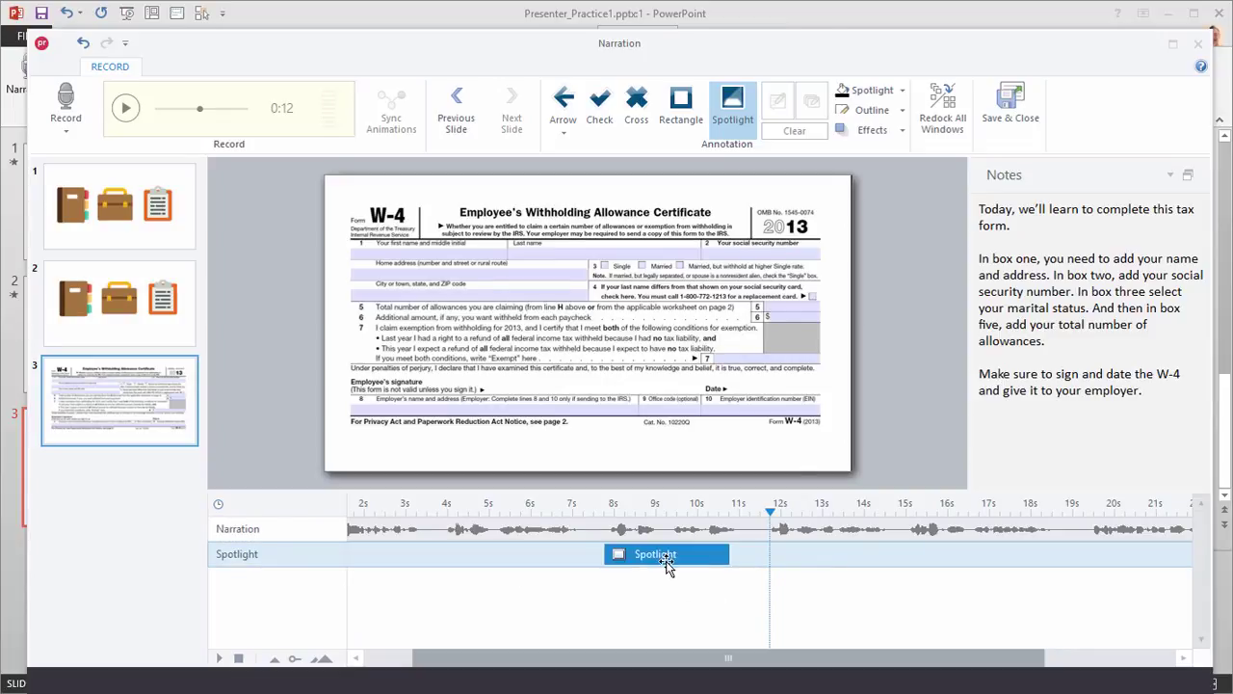
key("Delete")
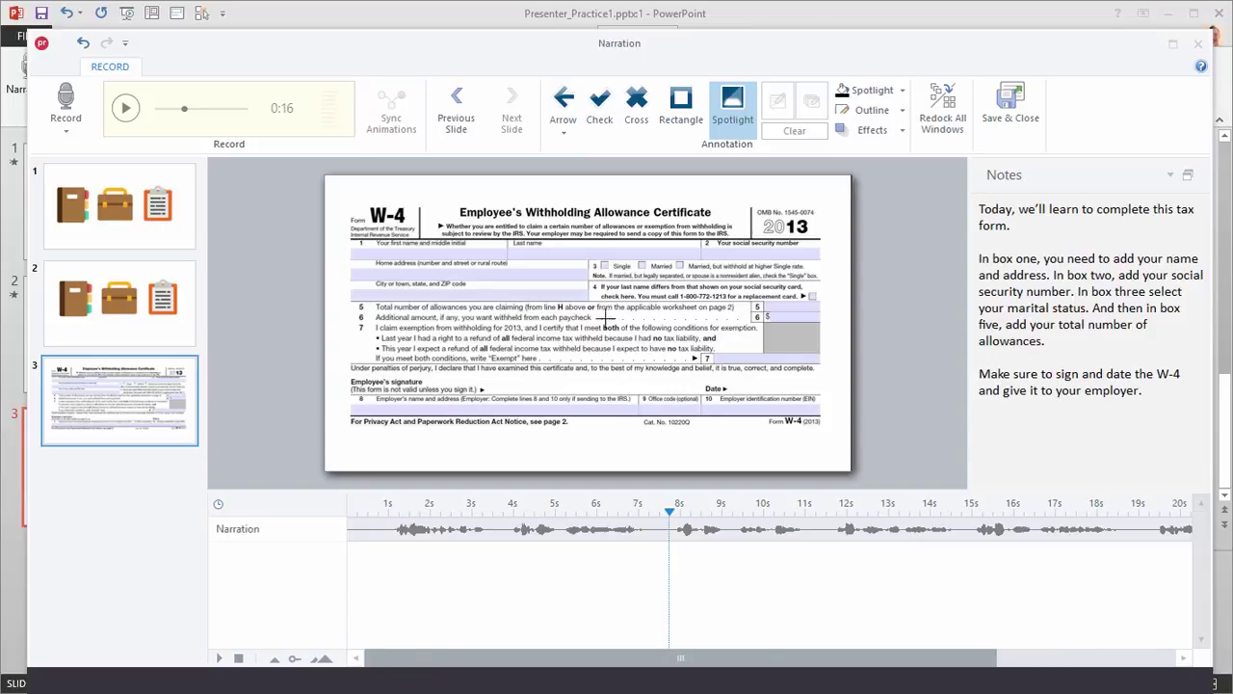
Step: Choose the Arrow annotation tool, keeping the default arrow style
left_click(564, 106)
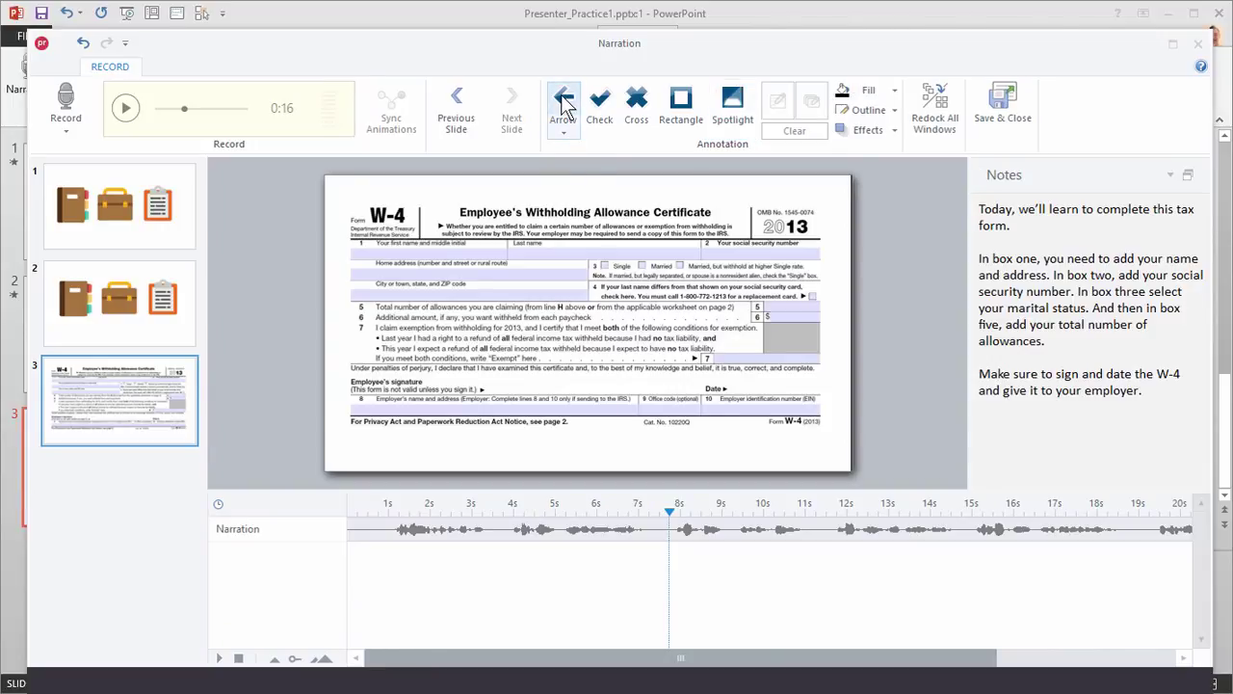
left_click(564, 132)
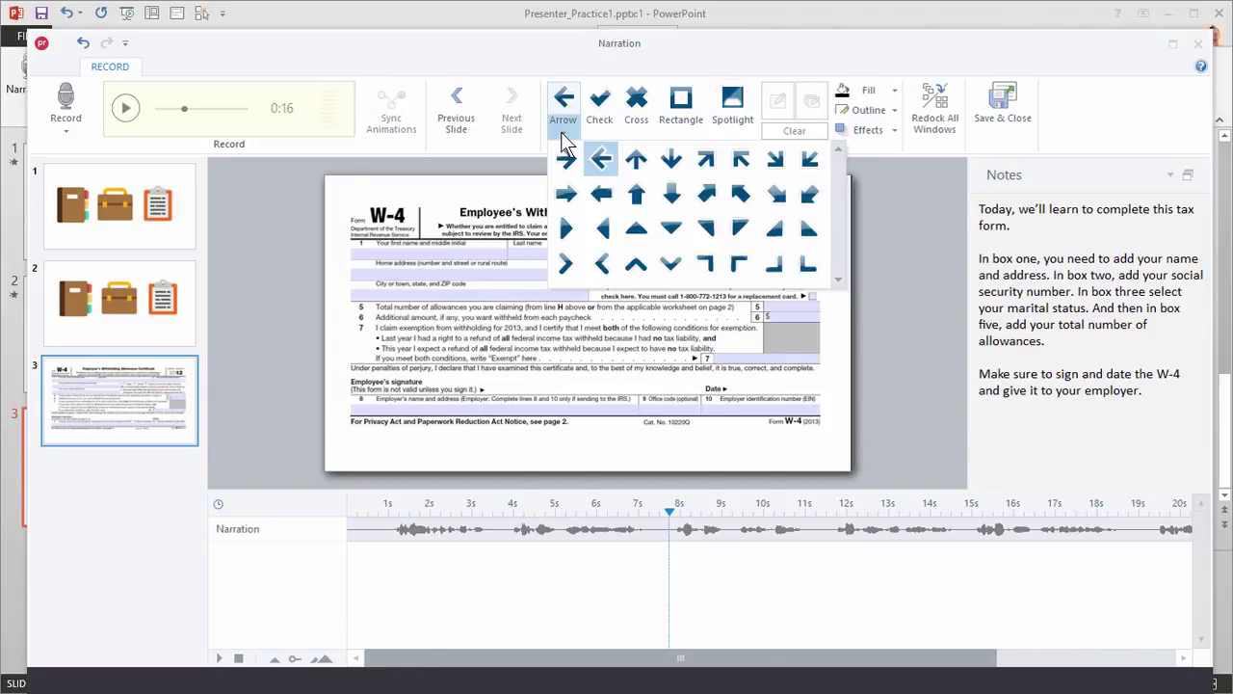
left_click(564, 134)
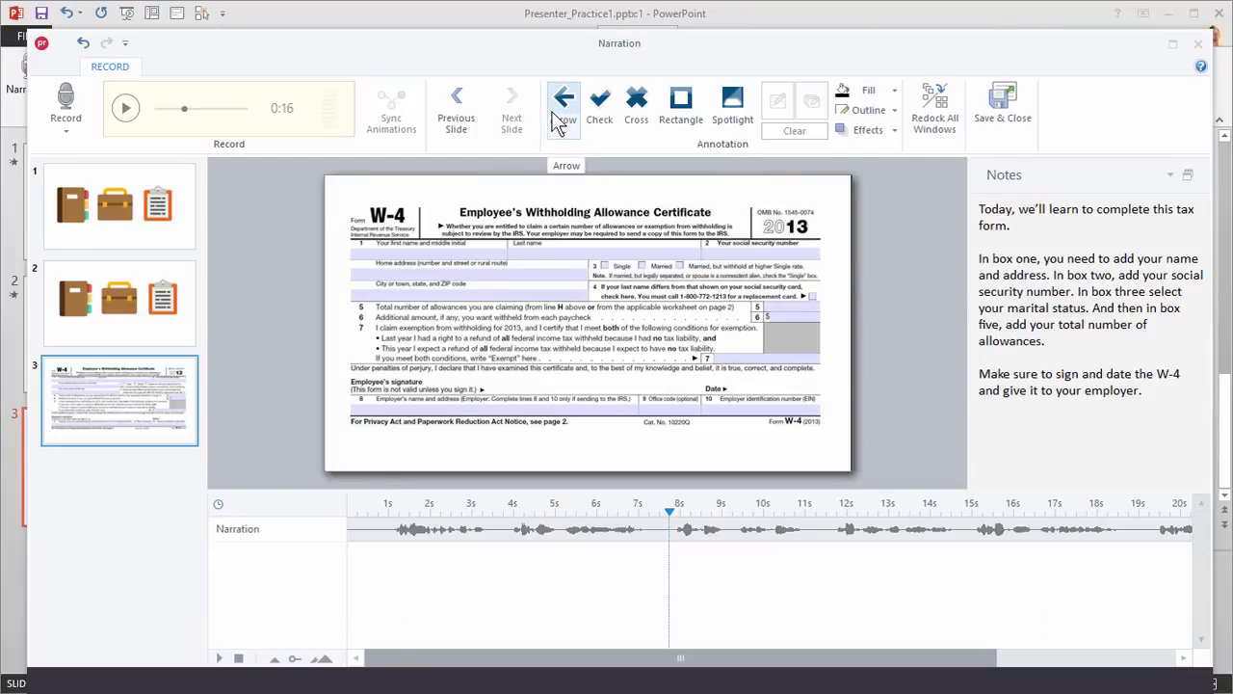
Step: Place an arrow beside box one's Last name field and review its fill, outline and effect options
left_click(556, 247)
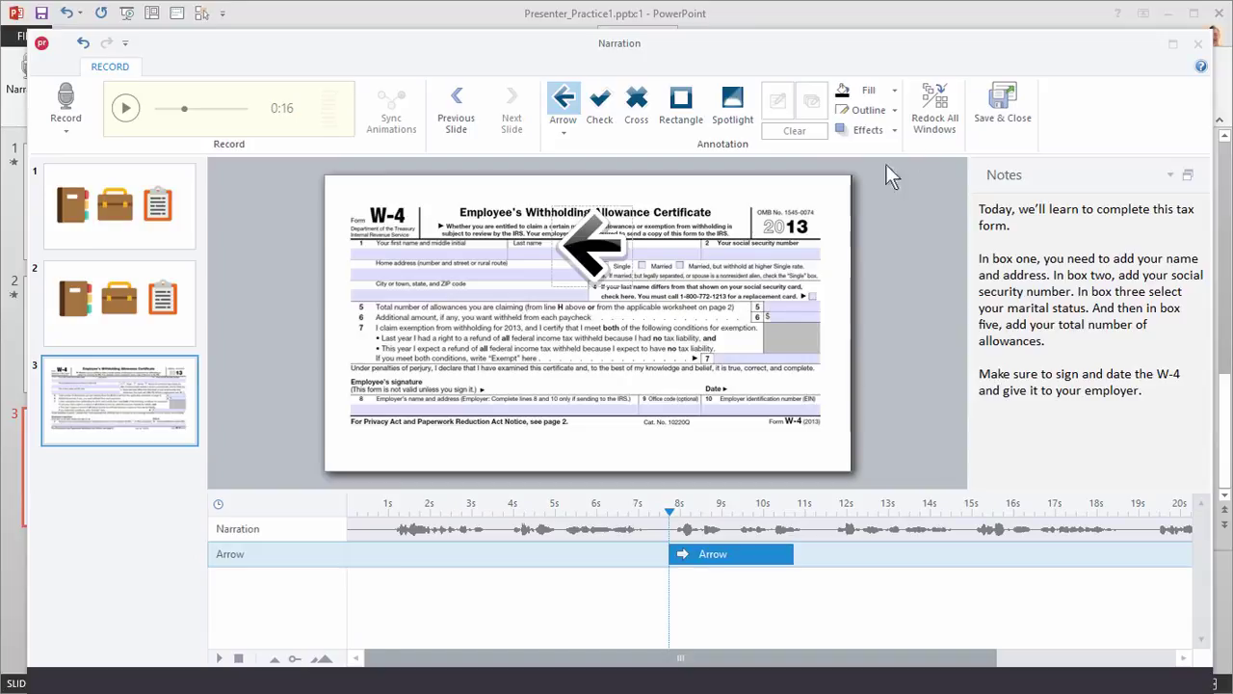
left_click(894, 90)
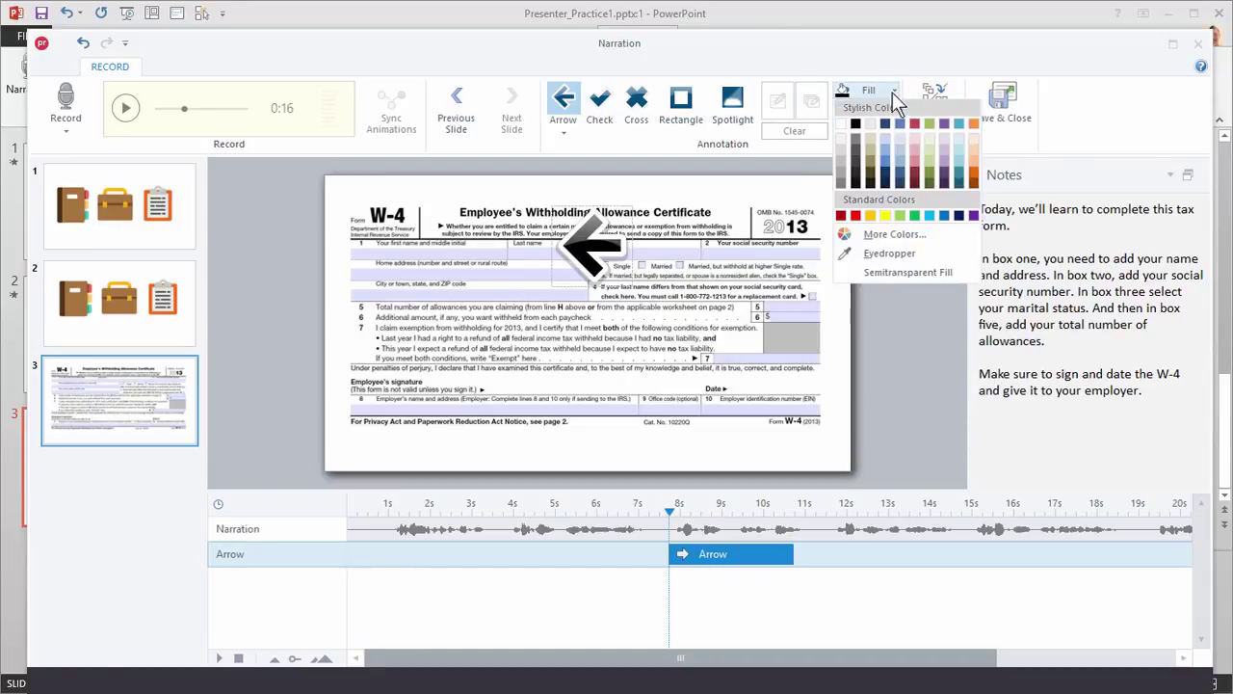
left_click(894, 89)
left_click(895, 109)
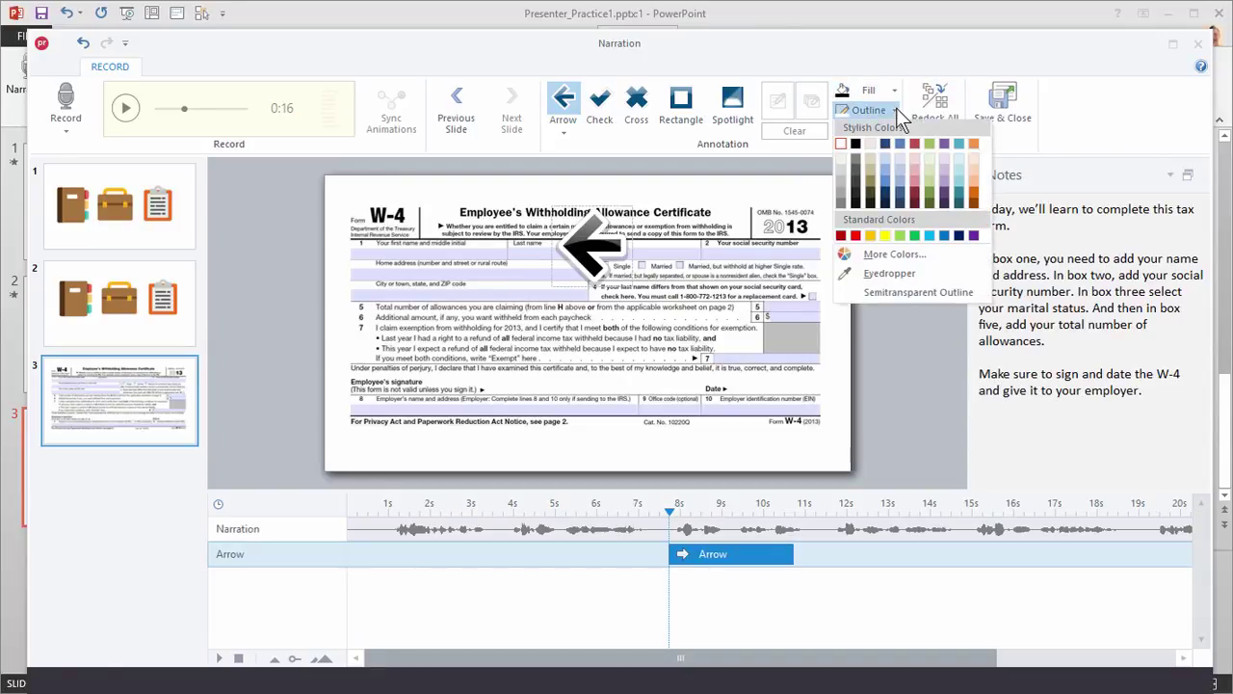
left_click(896, 108)
left_click(893, 131)
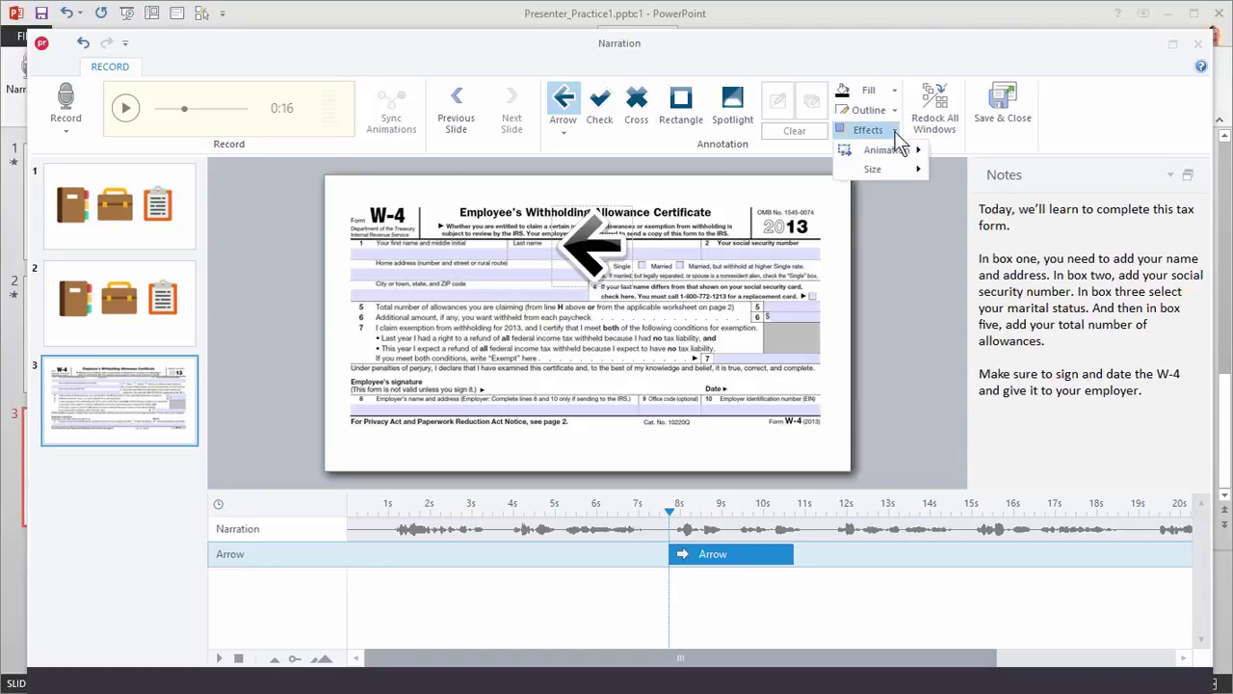
mouse_move(907, 156)
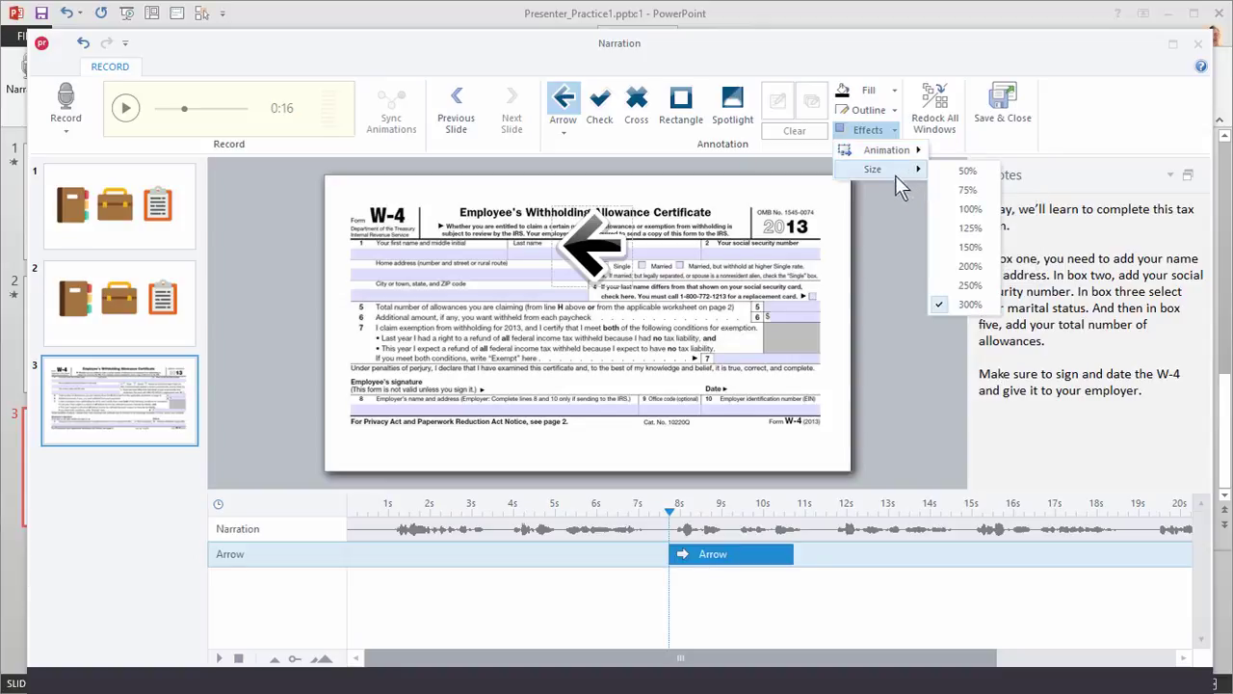
Step: Size the first arrow to 100%, then add arrows at box two, line 5 and line 7
left_click(961, 210)
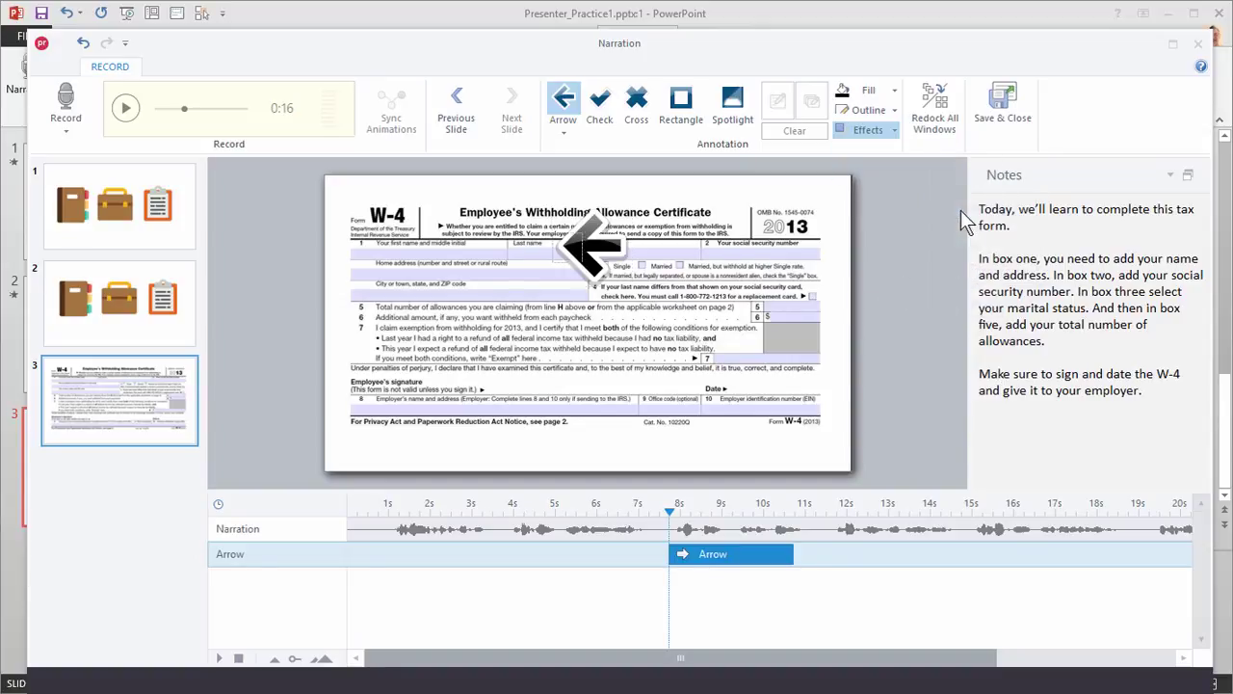
left_click(642, 248)
left_click(616, 306)
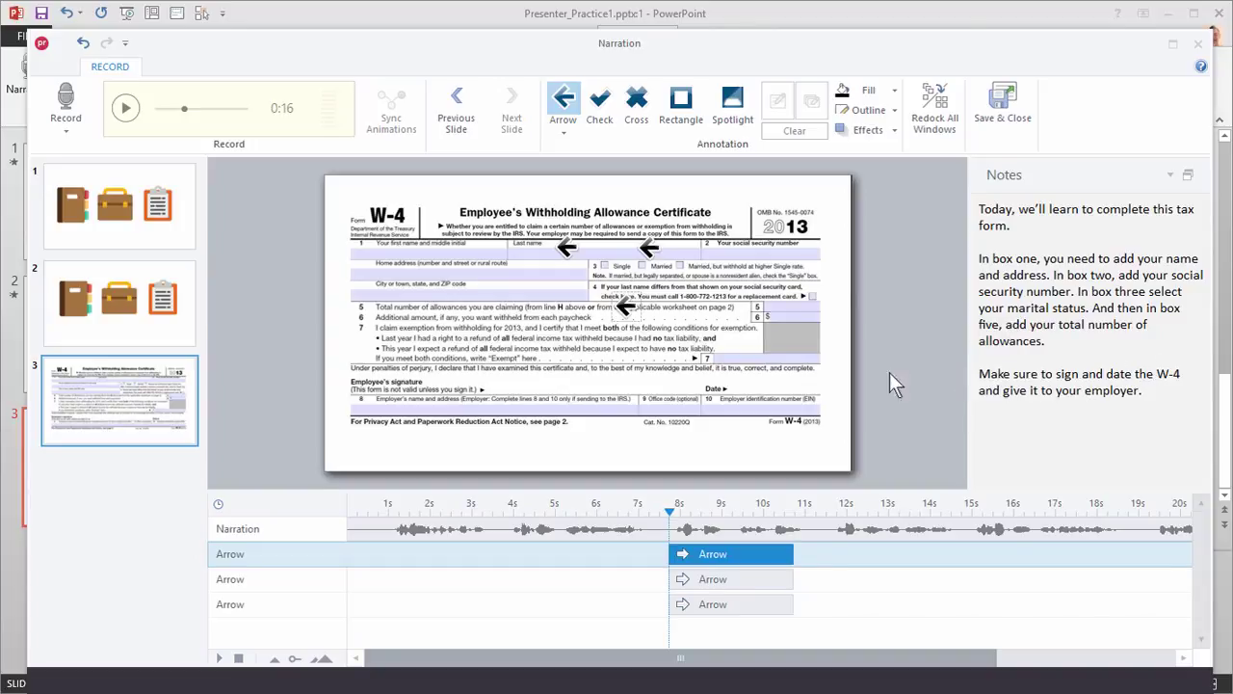
left_click(689, 349)
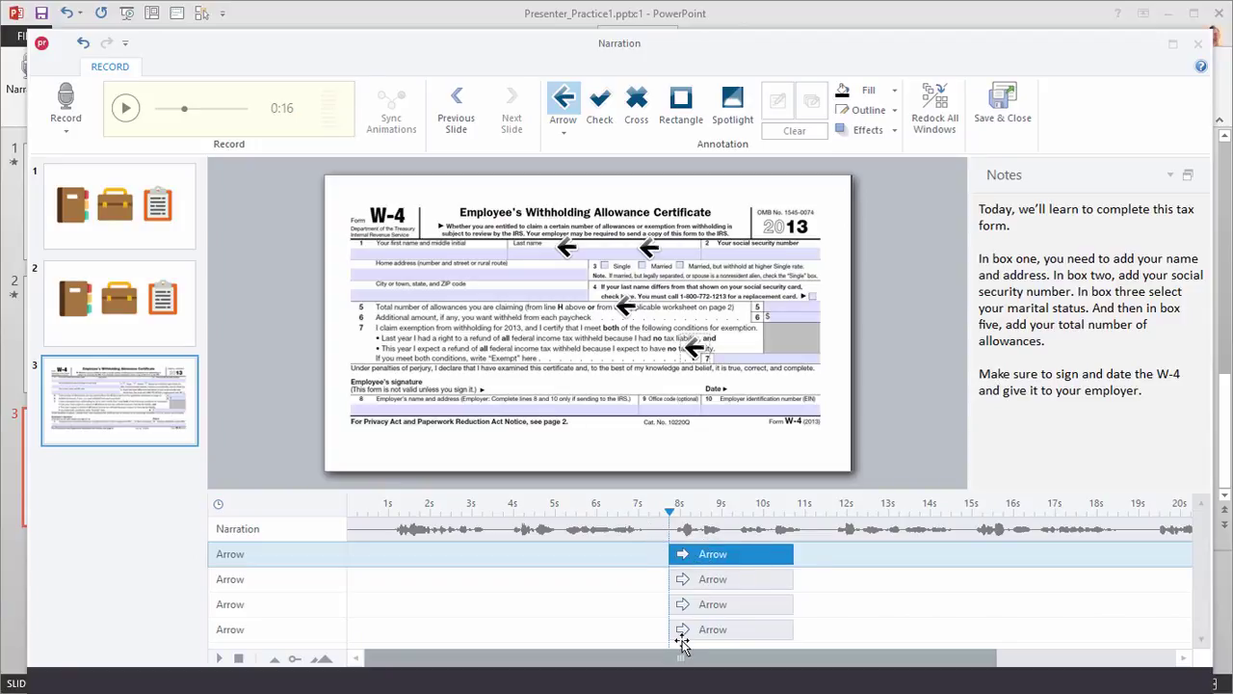
left_click(480, 507)
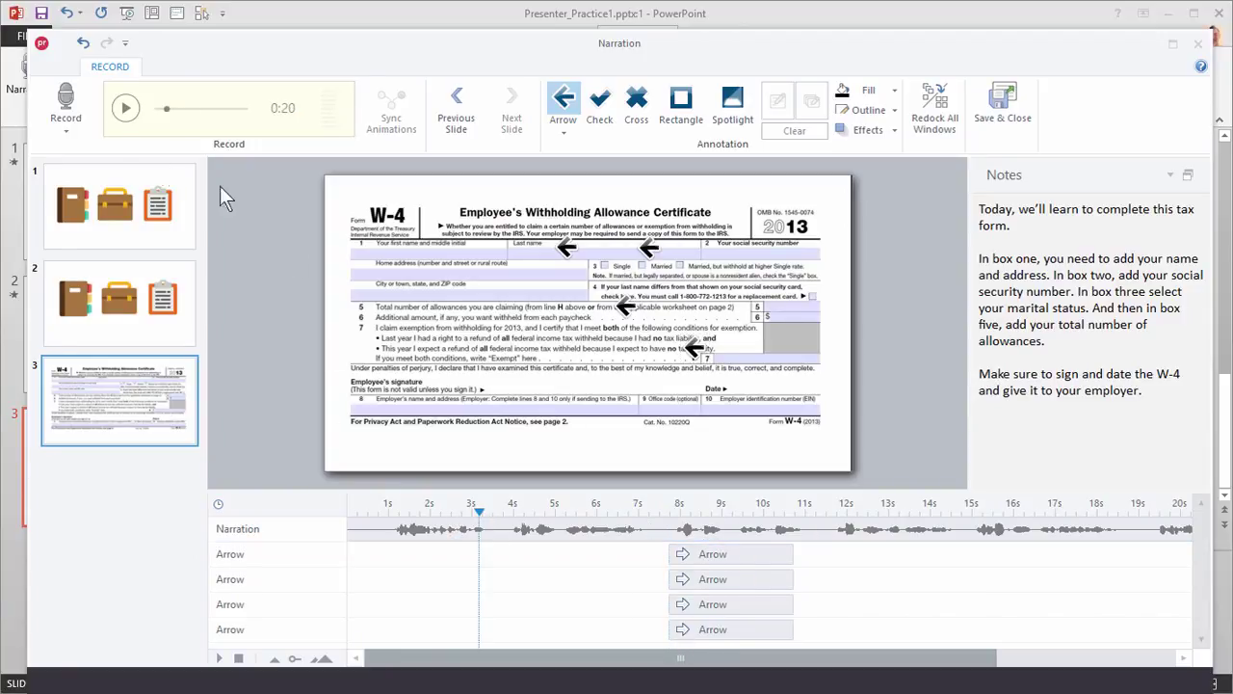
Step: Drag the arrow clips on the timeline so the arrows start around 4.5, 8.3, 12 and 15 seconds
left_click(125, 109)
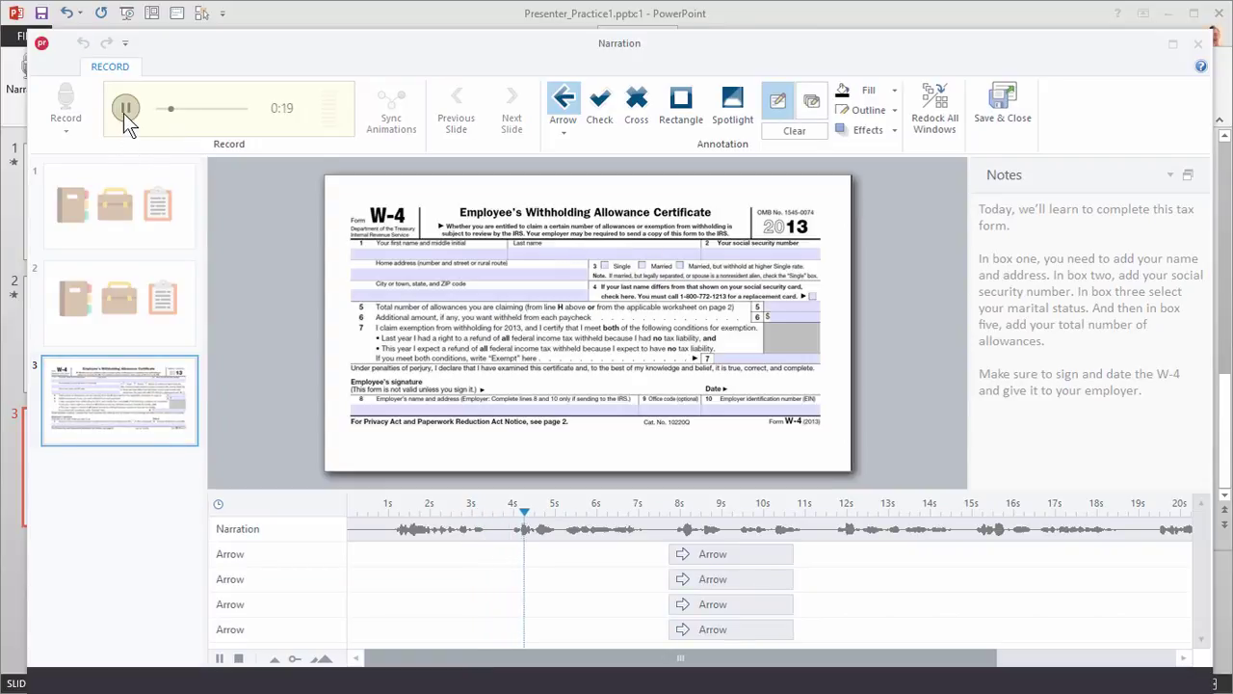
left_click(125, 111)
left_click(711, 557)
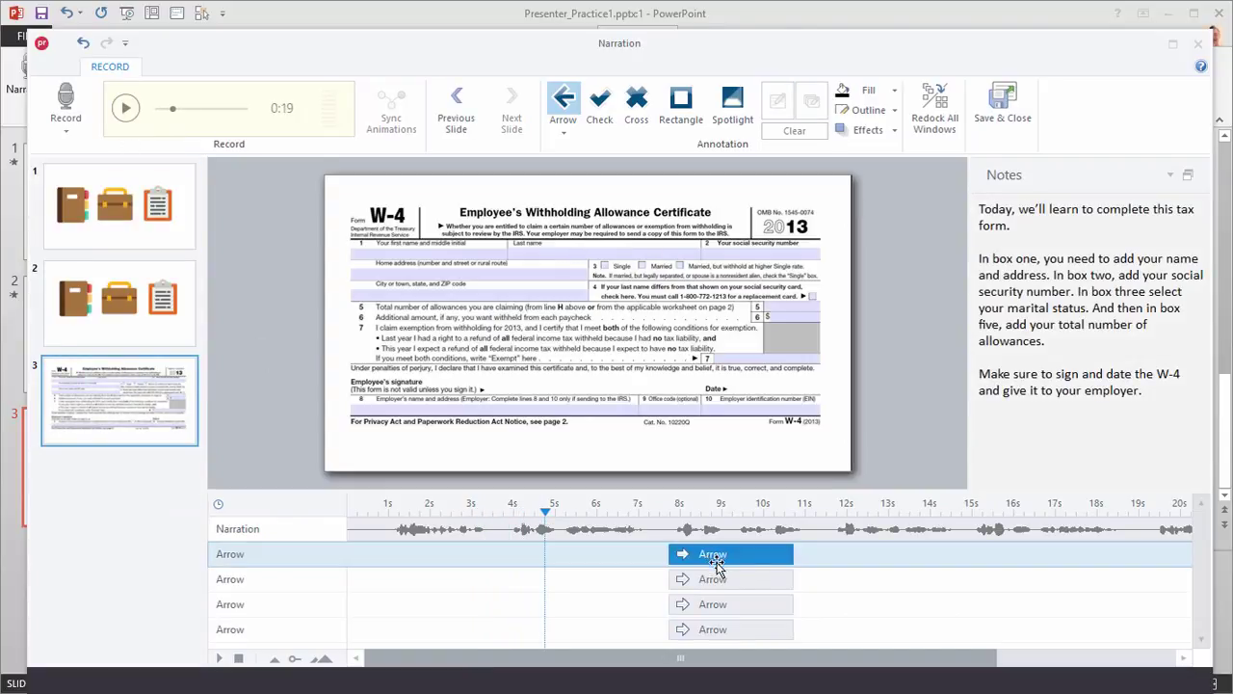
left_click(704, 554)
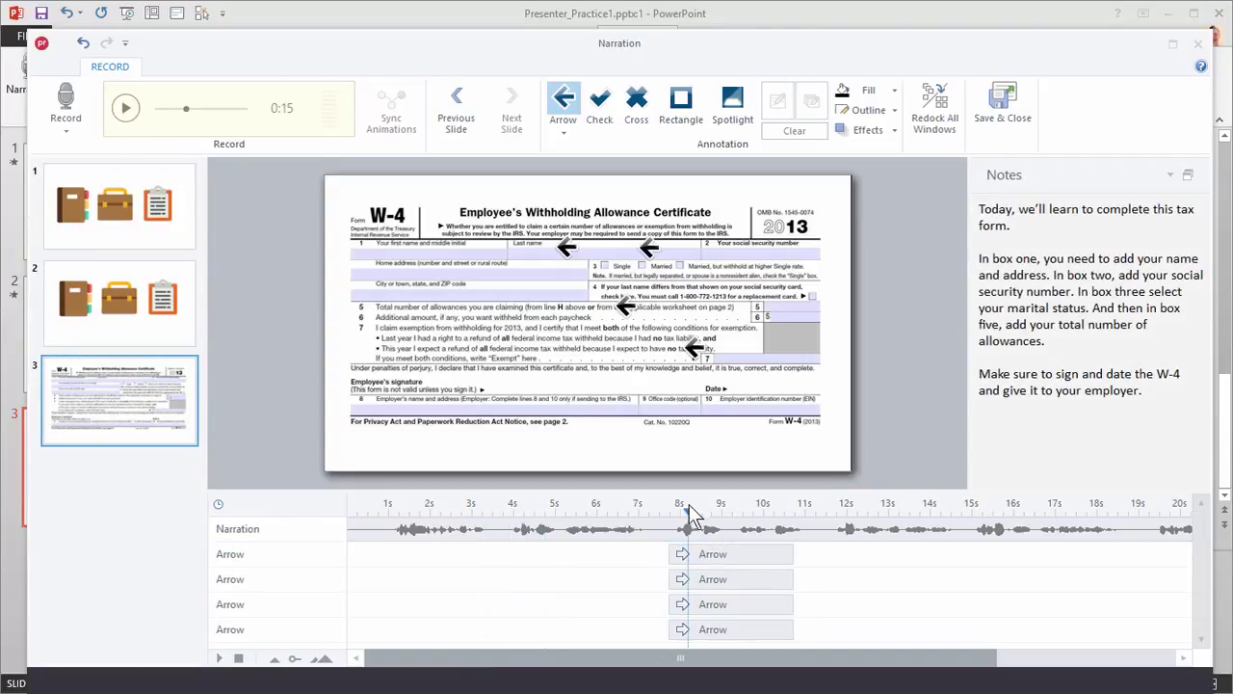
left_click_drag(724, 556, 555, 555)
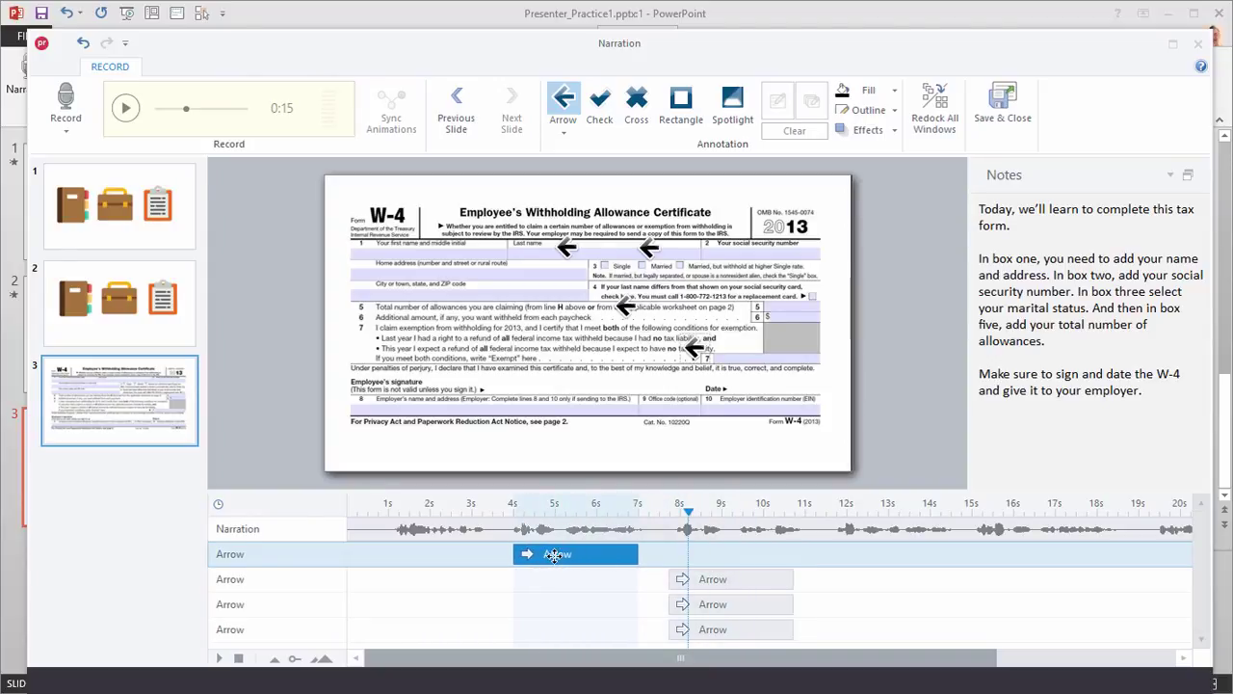
left_click_drag(710, 578, 902, 604)
left_click_drag(769, 627, 1077, 626)
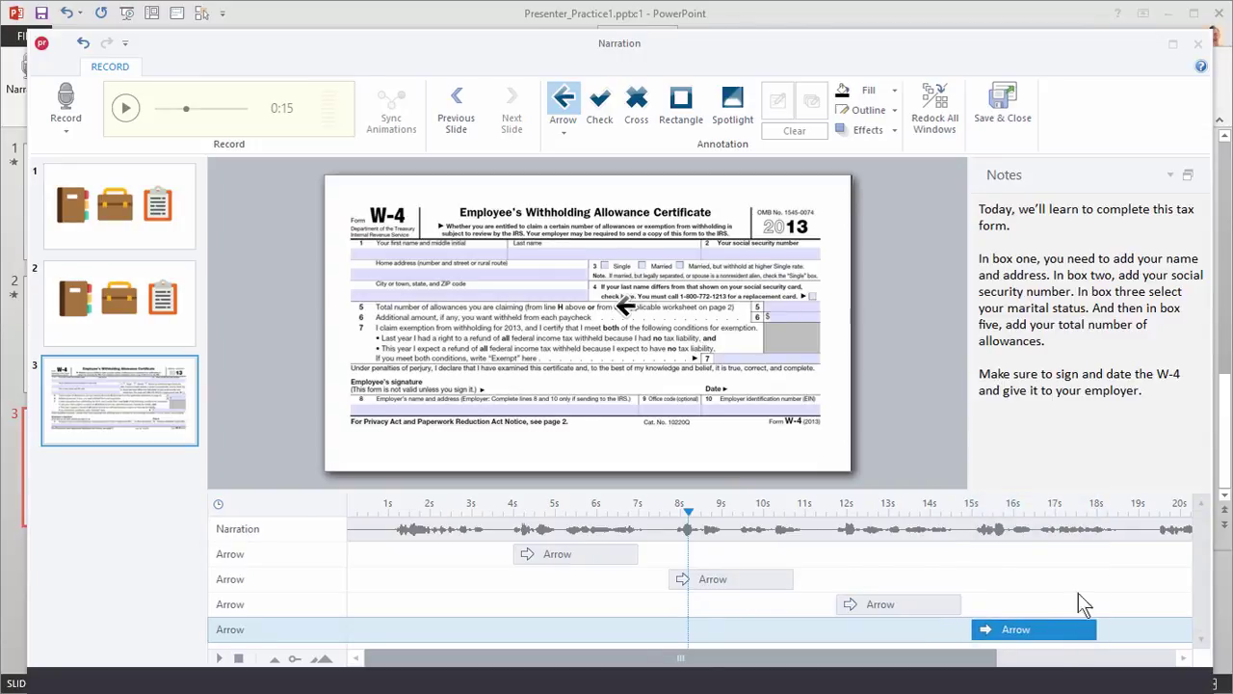
Step: Replay the narration from about 3 seconds to review the arrow timing
left_click(484, 507)
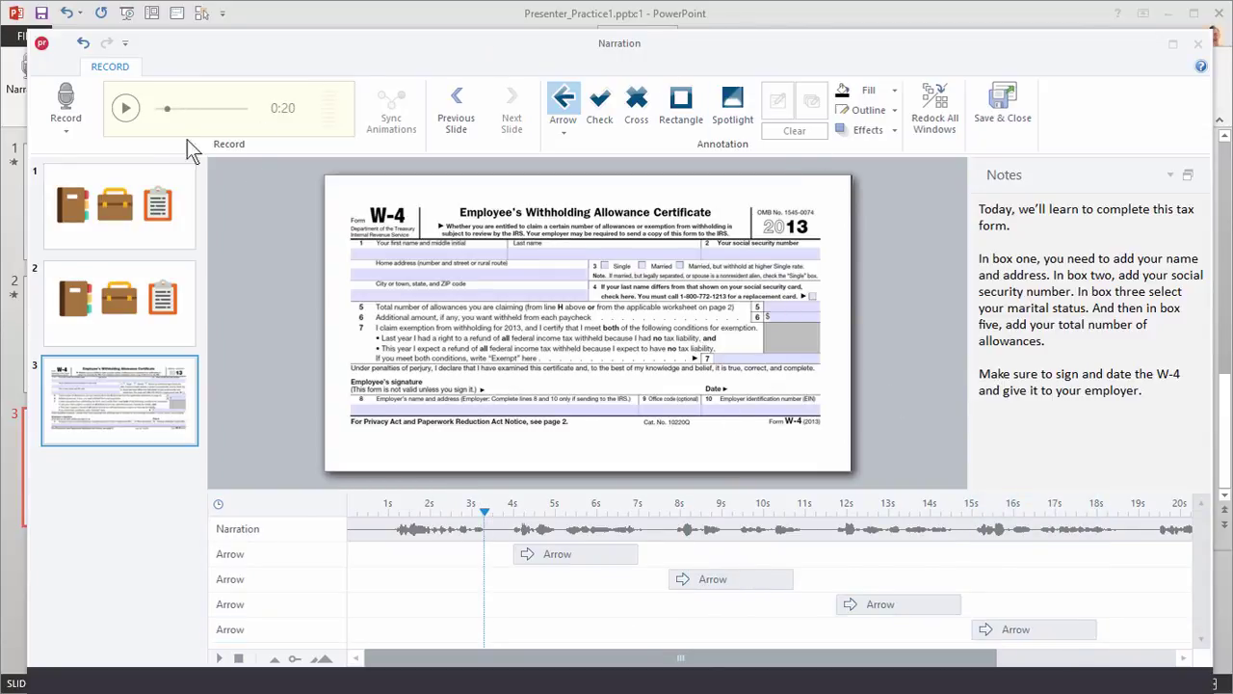
left_click(137, 113)
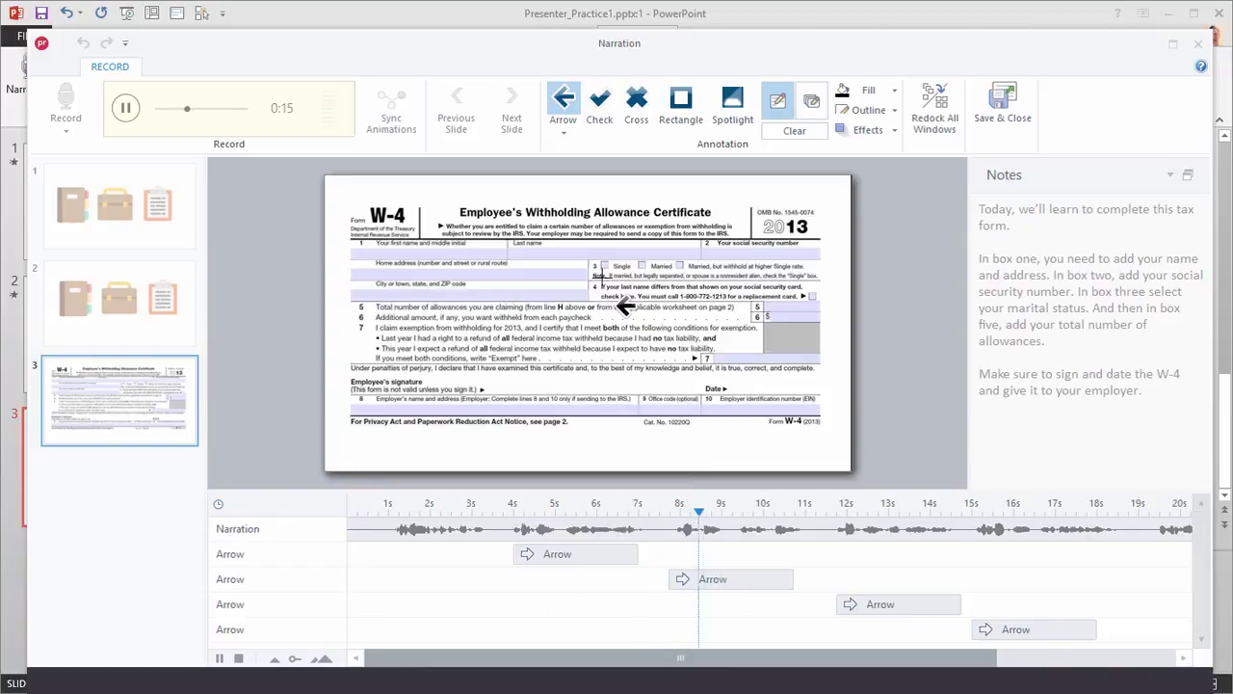
left_click(126, 108)
Step: Move the first arrow up to the name line and the second beside the social security box
left_click(562, 505)
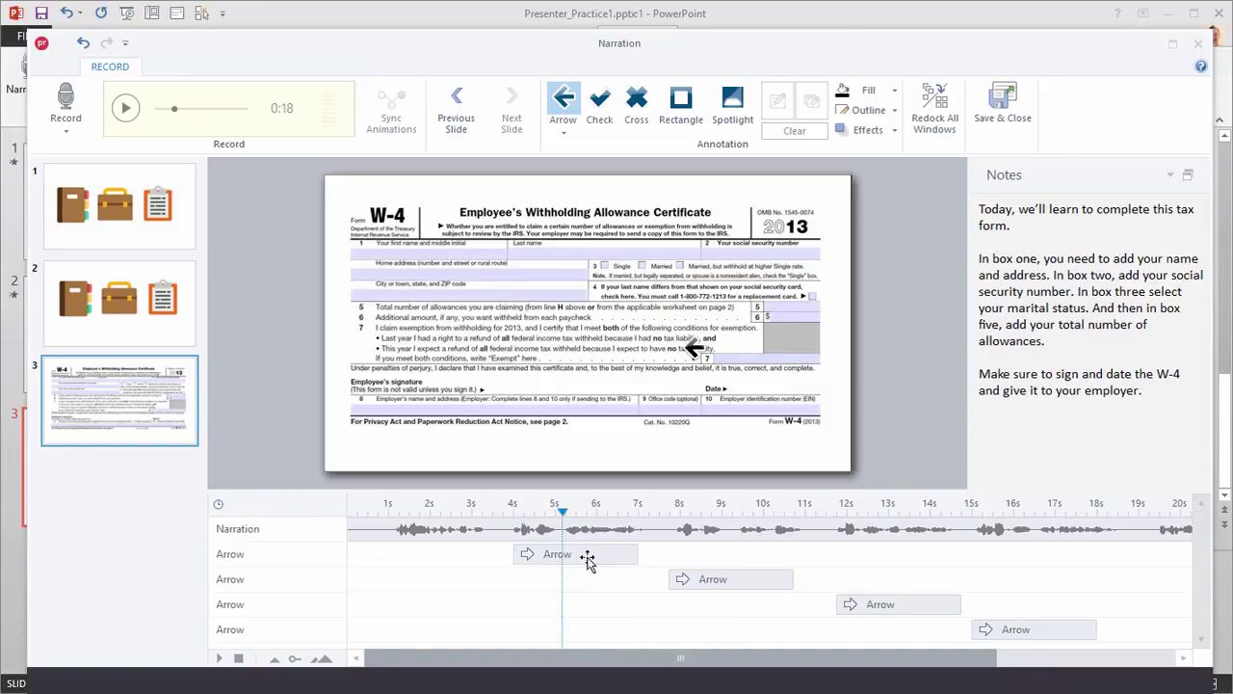
mouse_move(696, 350)
left_mouse_down()
mouse_move(601, 269)
mouse_move(704, 248)
mouse_move(694, 248)
left_mouse_up()
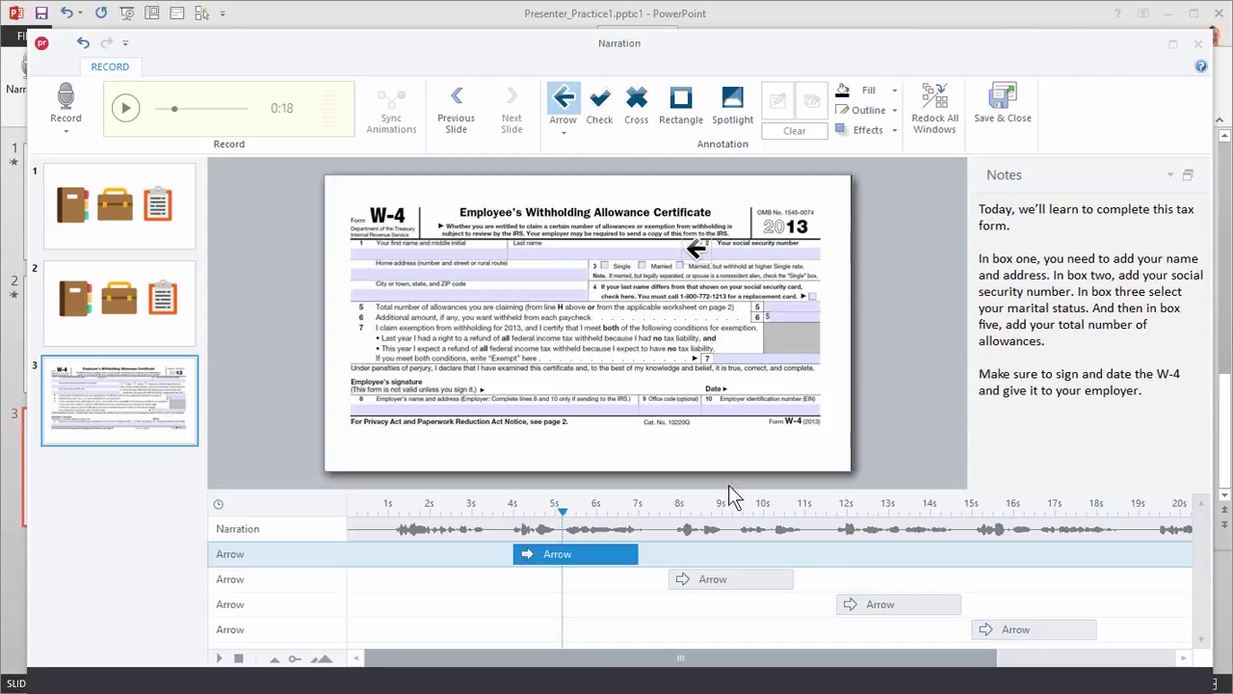
left_click(708, 502)
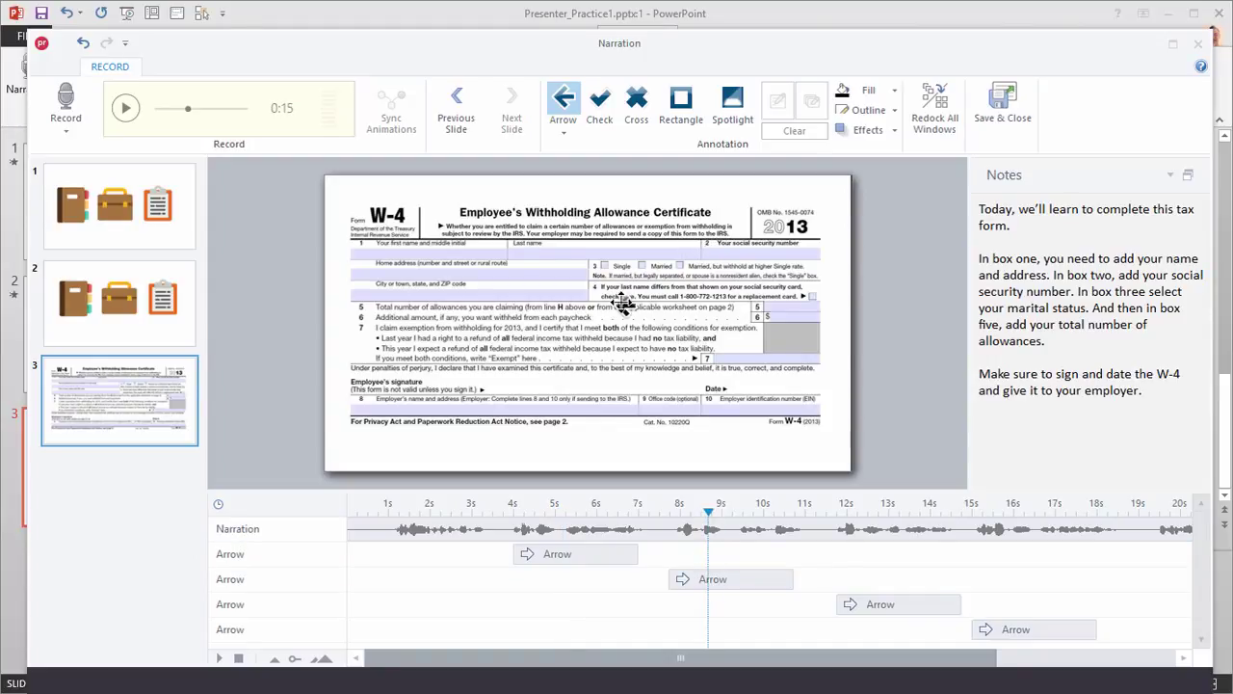
mouse_move(624, 307)
left_mouse_down()
mouse_move(831, 239)
mouse_move(809, 238)
mouse_move(820, 260)
left_mouse_up()
left_click(891, 605)
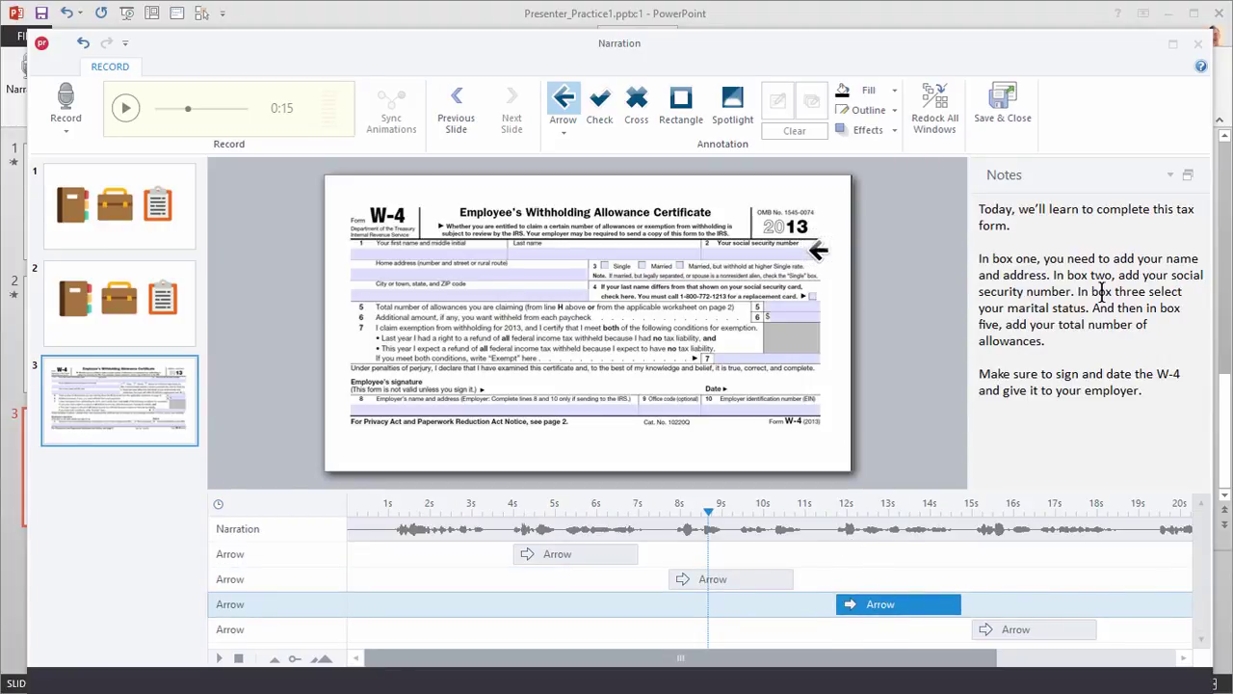
Step: At 13 seconds, drag the third arrow to box 3's marital options, then replay the narration from the start
left_click(878, 510)
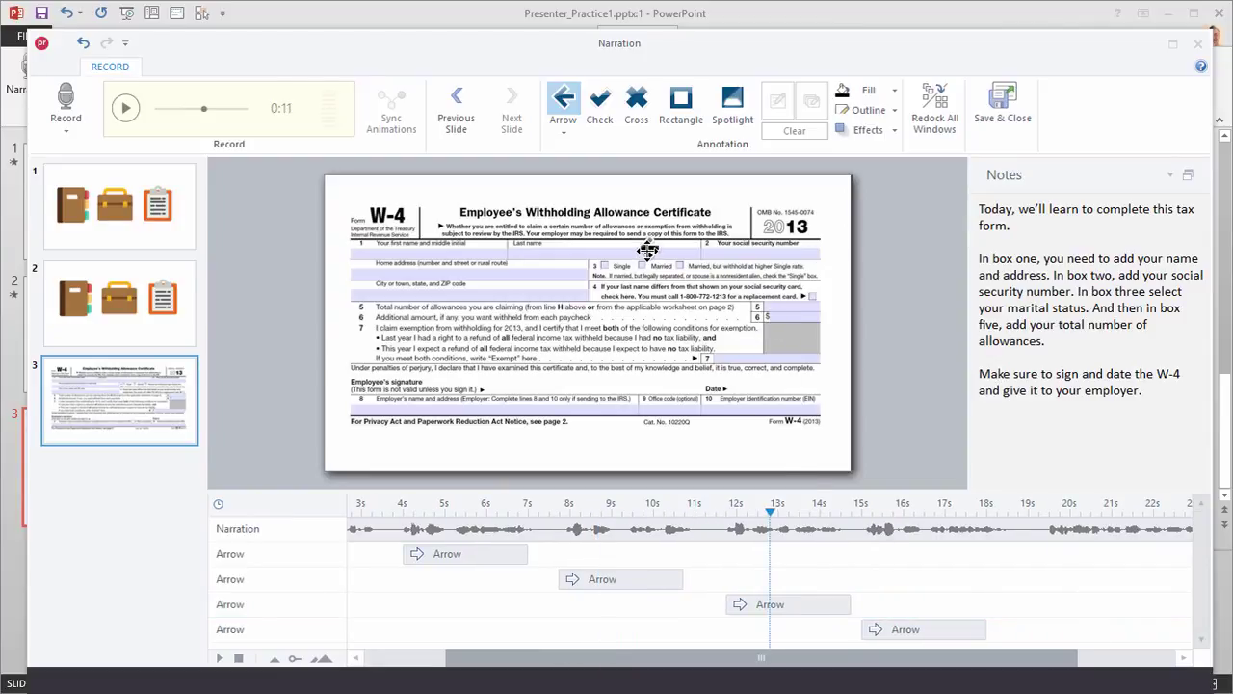
mouse_move(655, 262)
left_mouse_down()
mouse_move(688, 306)
mouse_move(636, 308)
mouse_move(792, 284)
left_mouse_up()
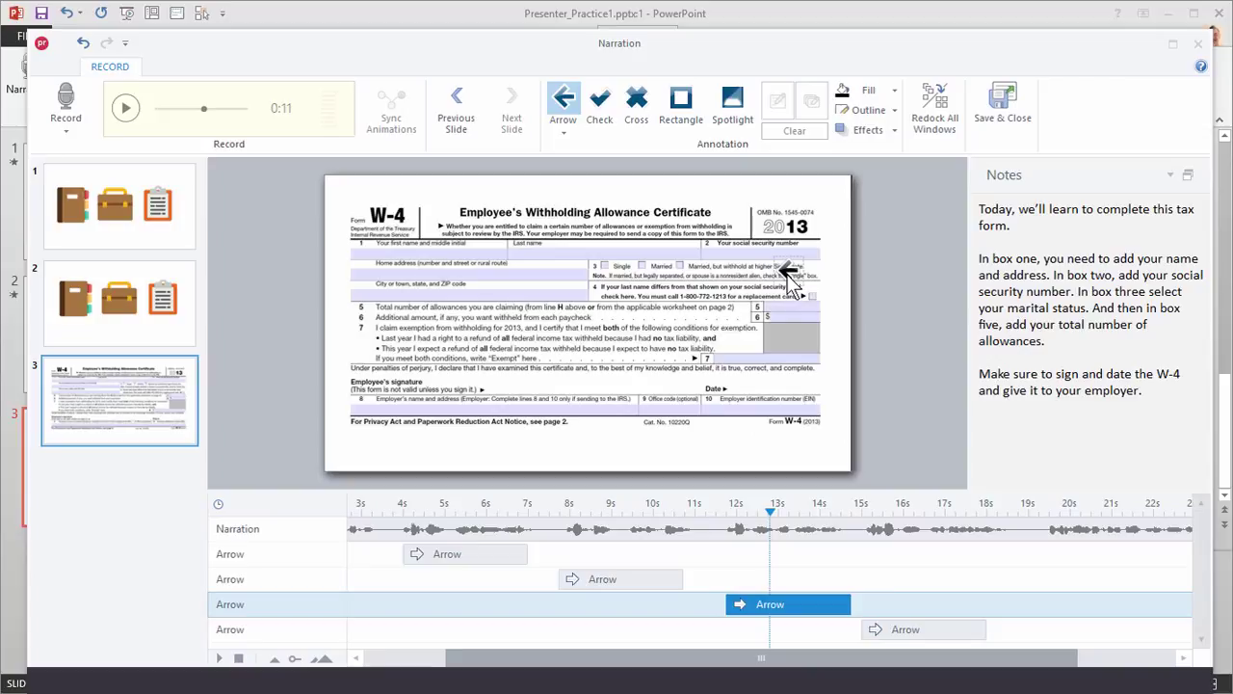
left_click(384, 507)
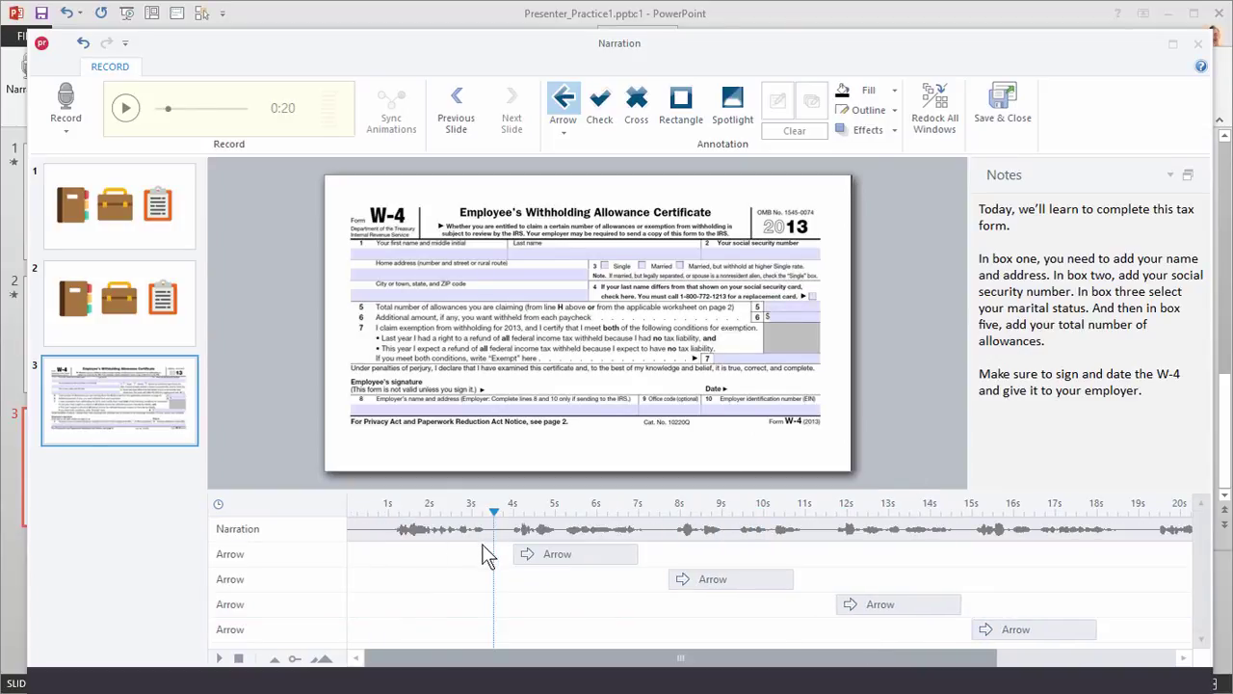
left_click(125, 109)
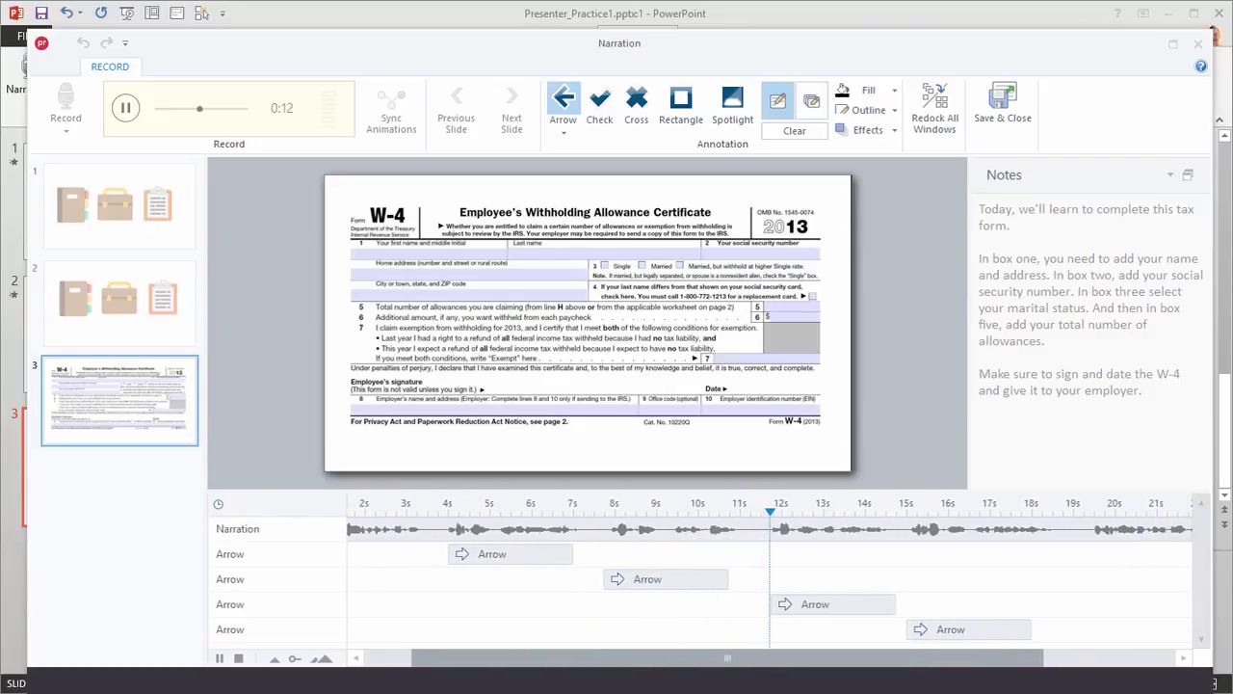
left_click(125, 108)
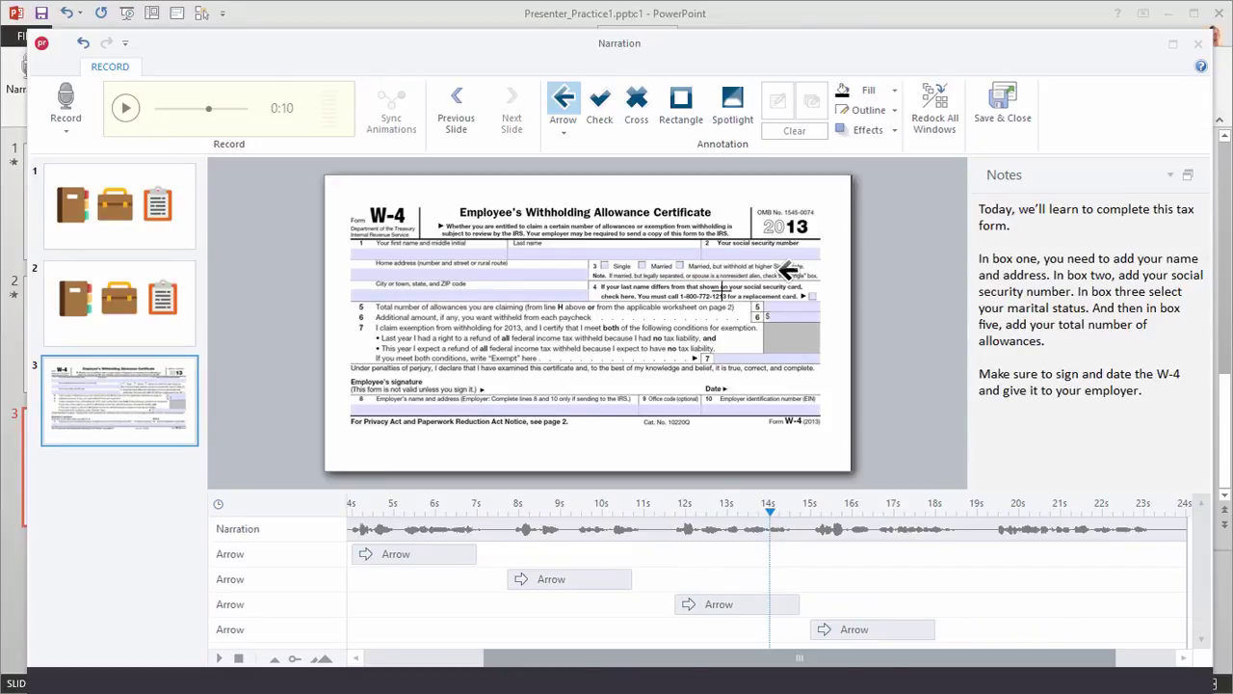
left_click(411, 504)
left_click(535, 555)
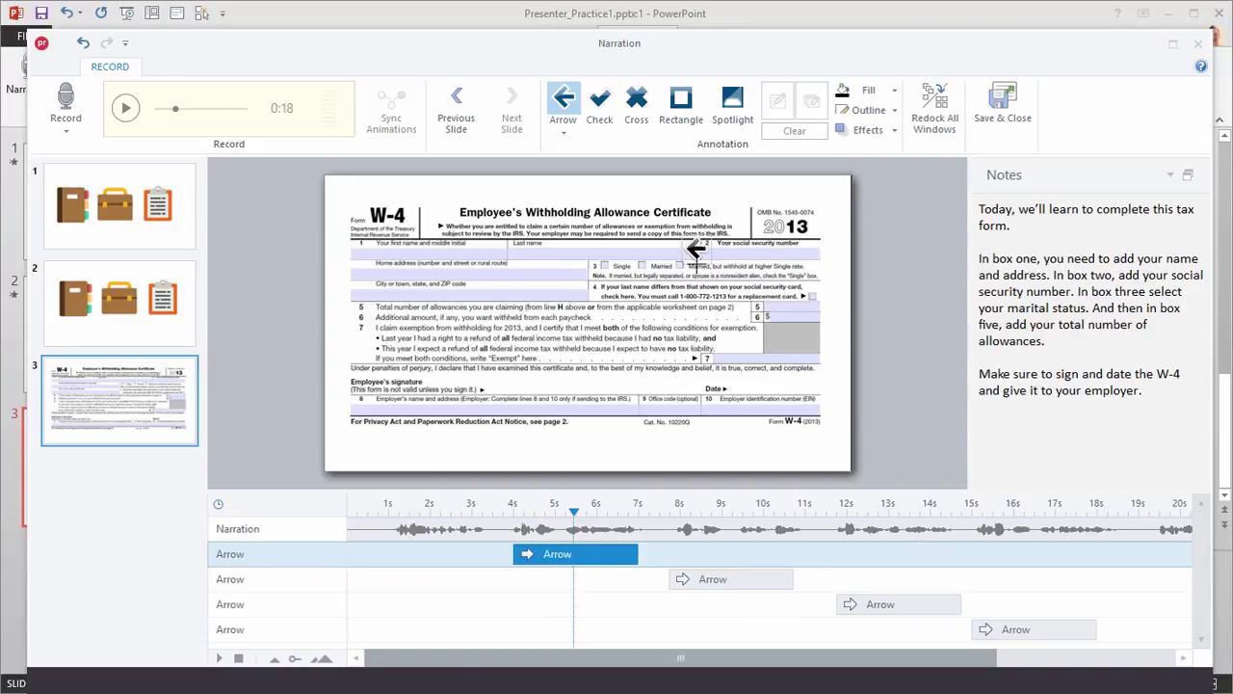
Step: Give the first arrow the Bounce Loop animation and replay from about 3 seconds to check it
left_click(895, 133)
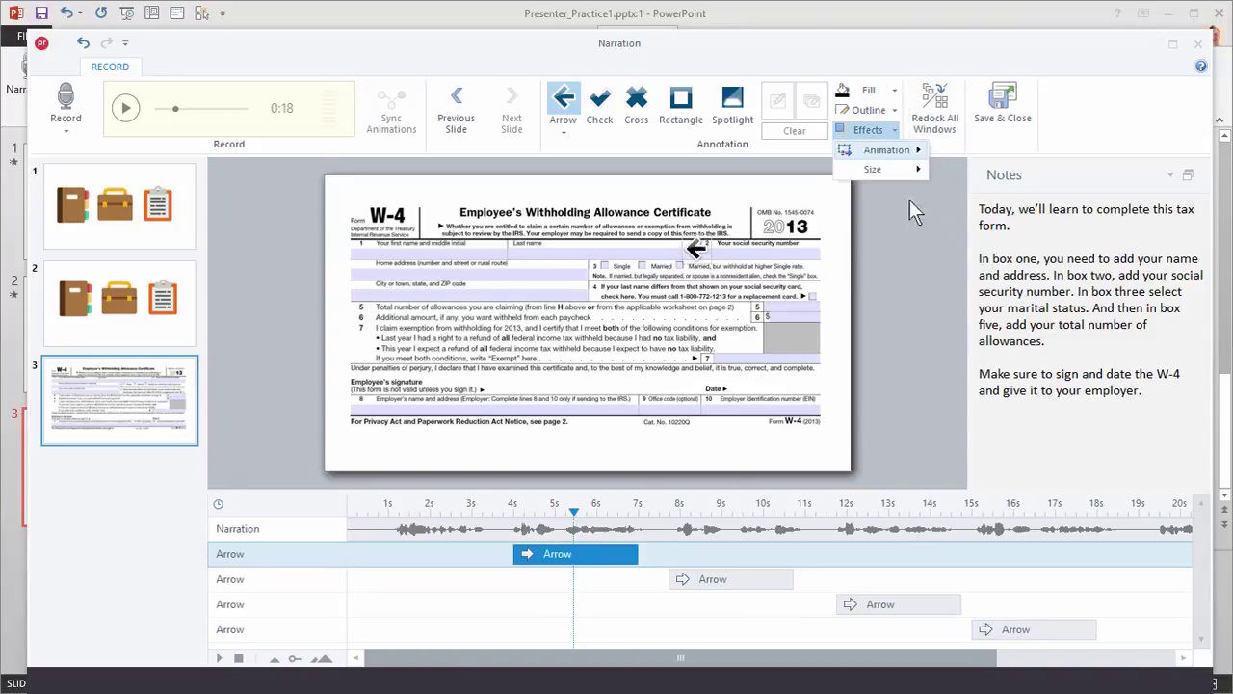
mouse_move(899, 154)
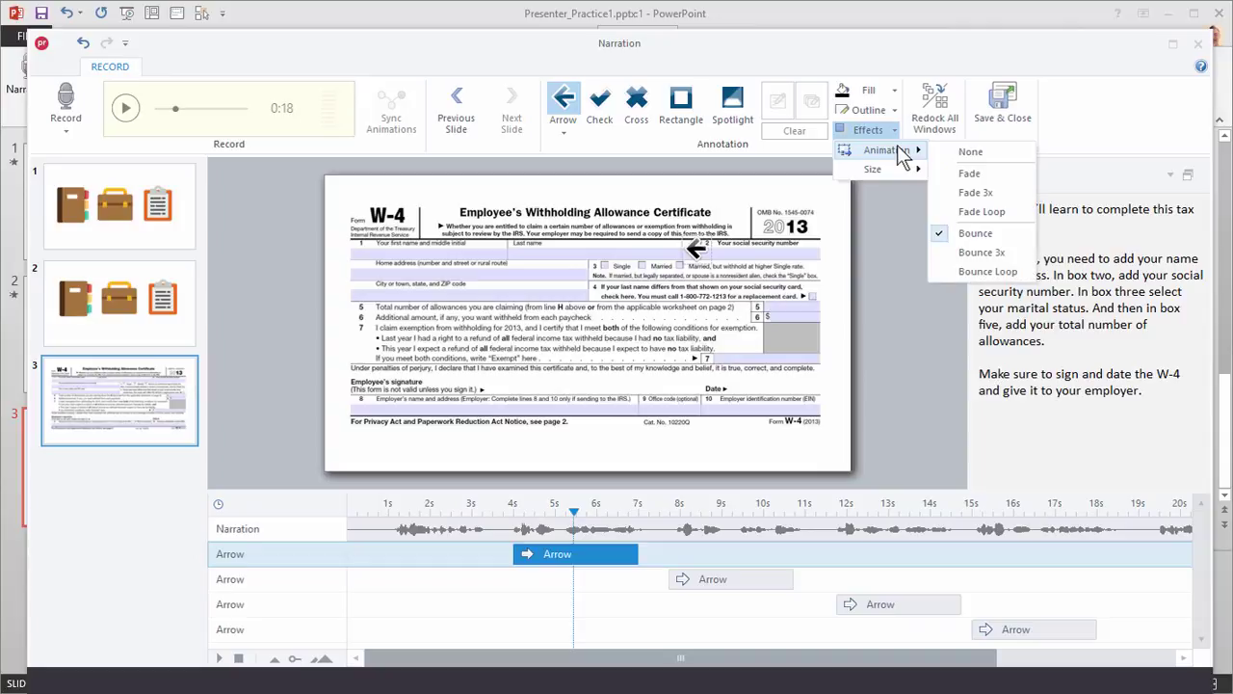
left_click(985, 271)
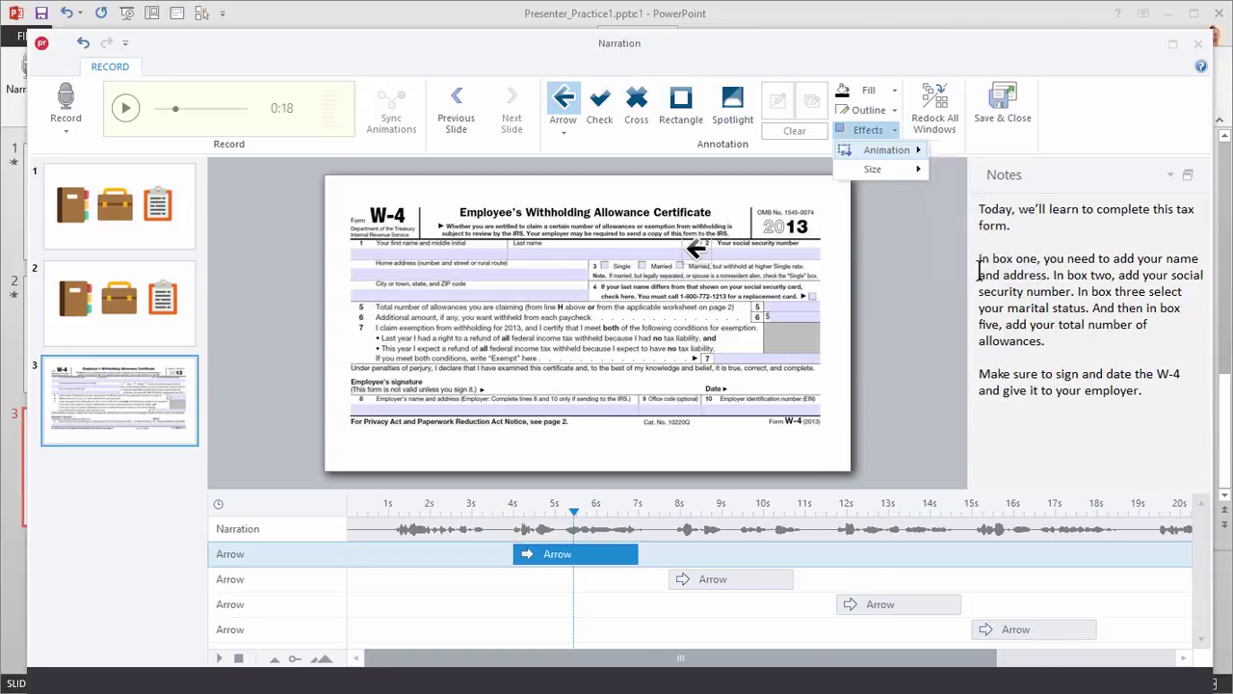
left_click(482, 503)
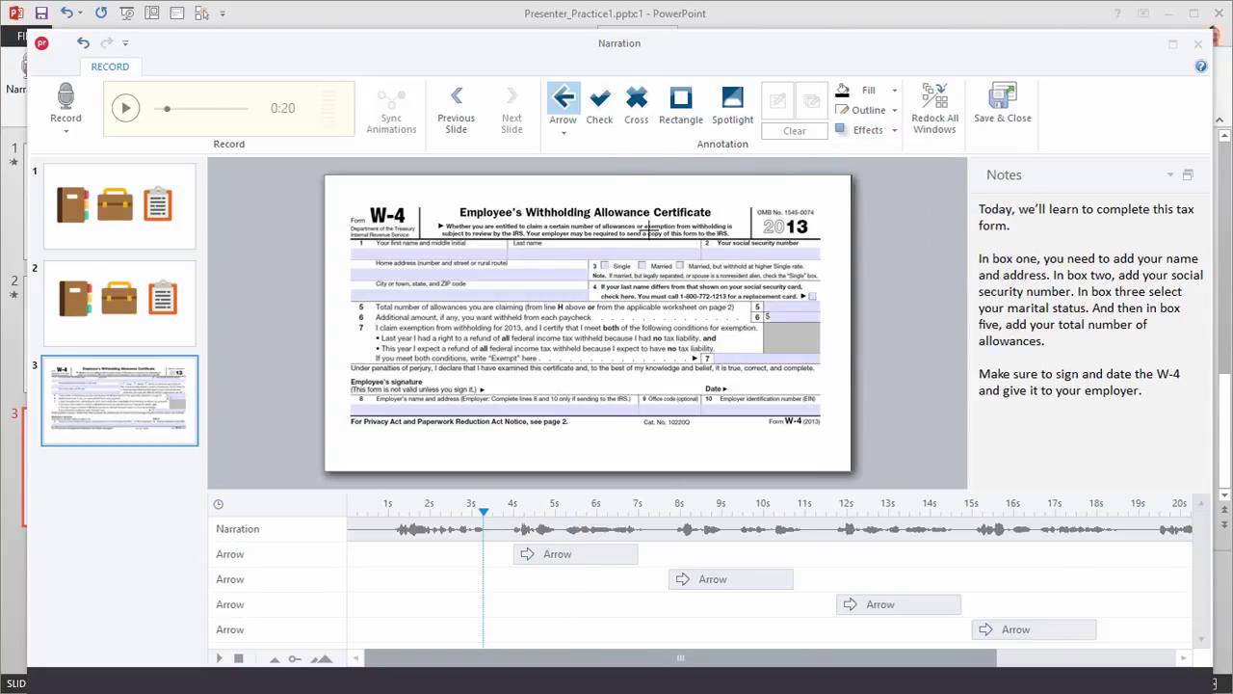
left_click(126, 107)
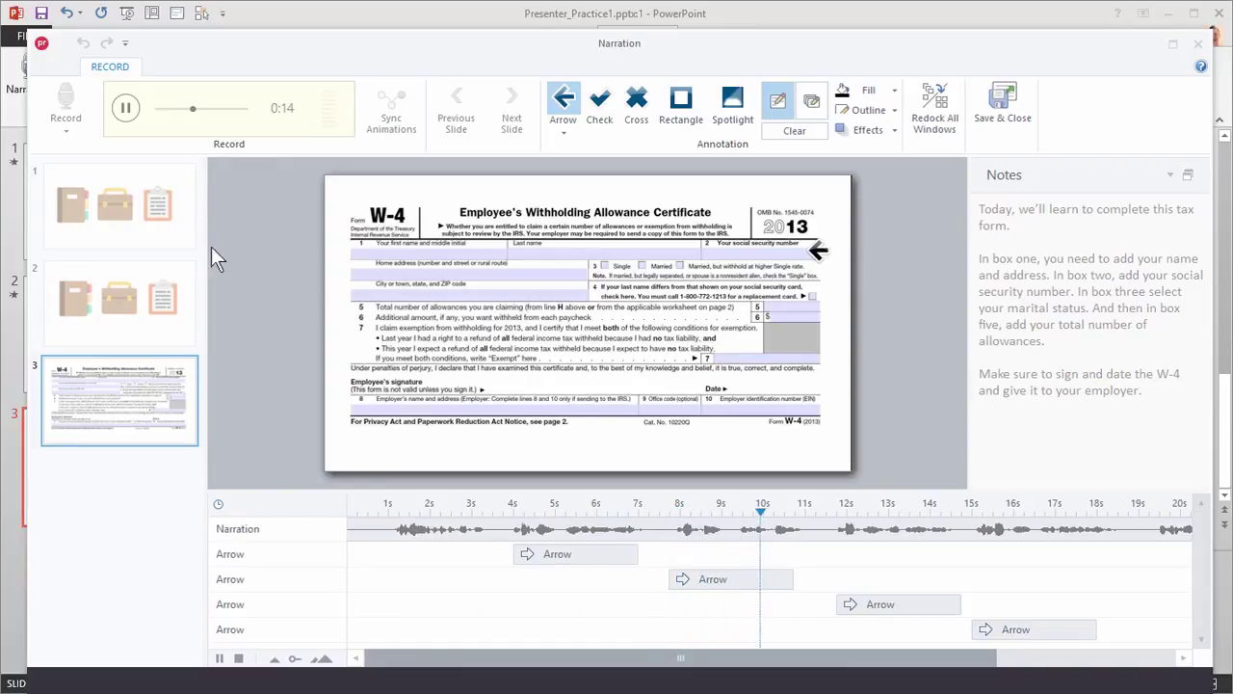
left_click(126, 109)
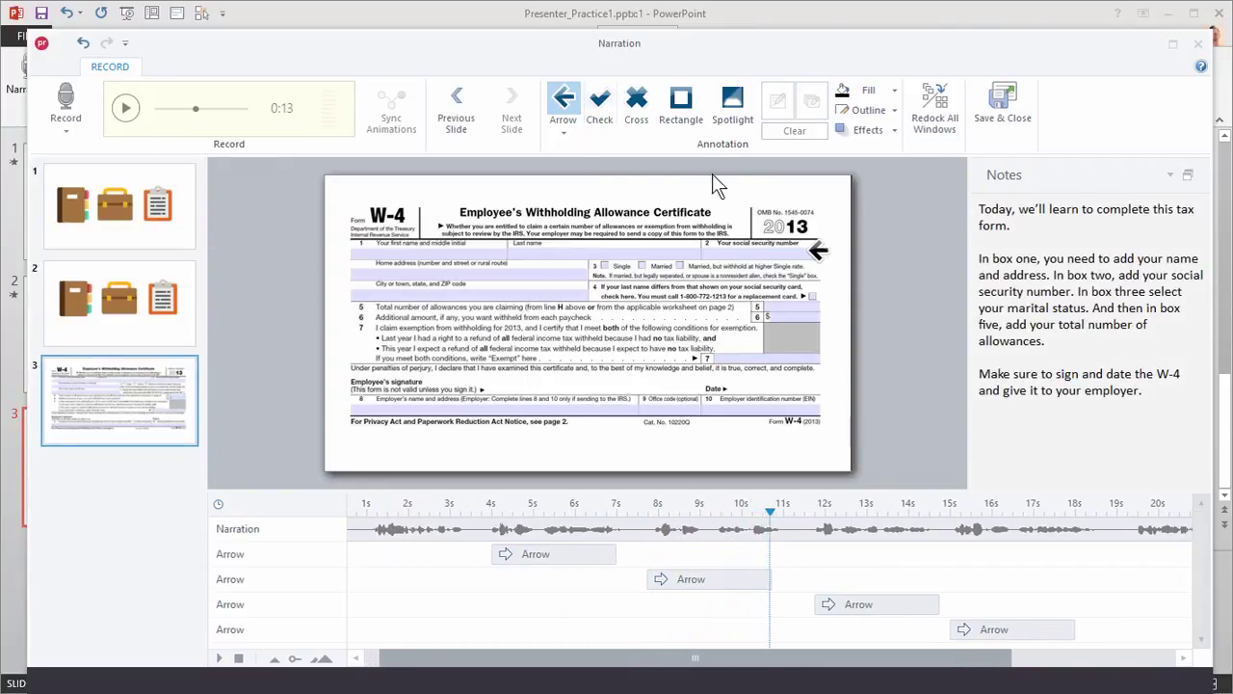
left_click(687, 125)
Step: Save the narration and arrows, then preview only the W-4 slide, pausing at 00:10
left_click(1003, 118)
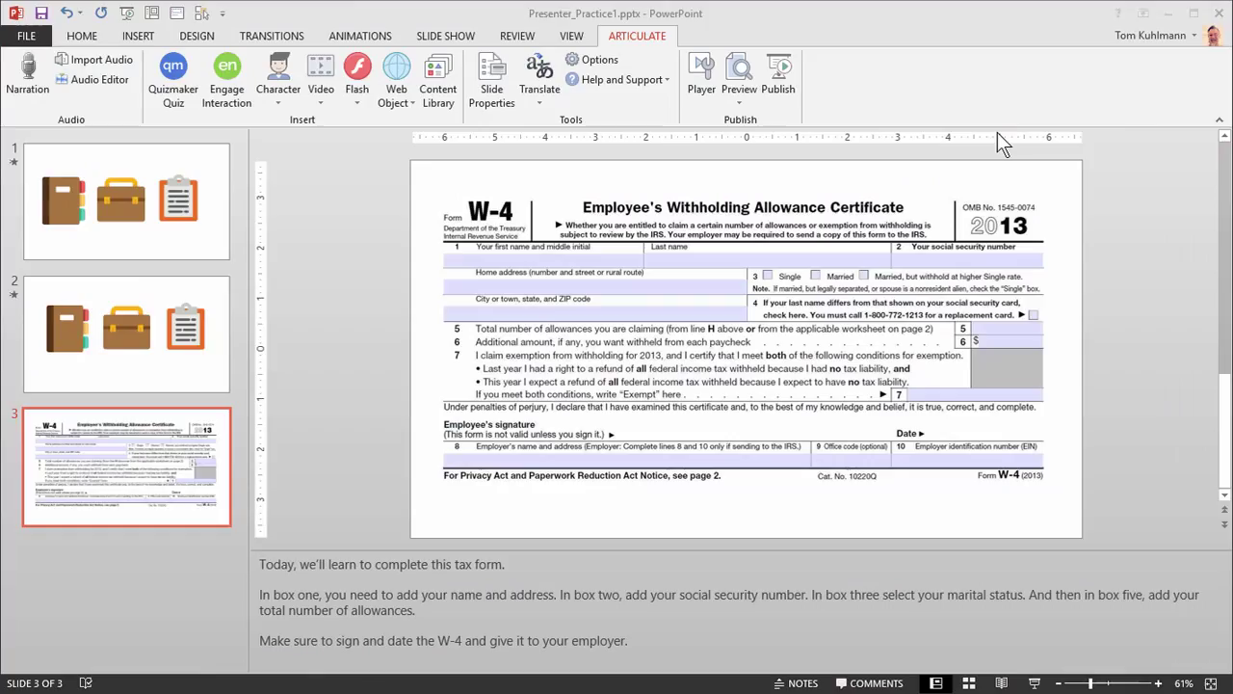
left_click(742, 114)
left_click(784, 123)
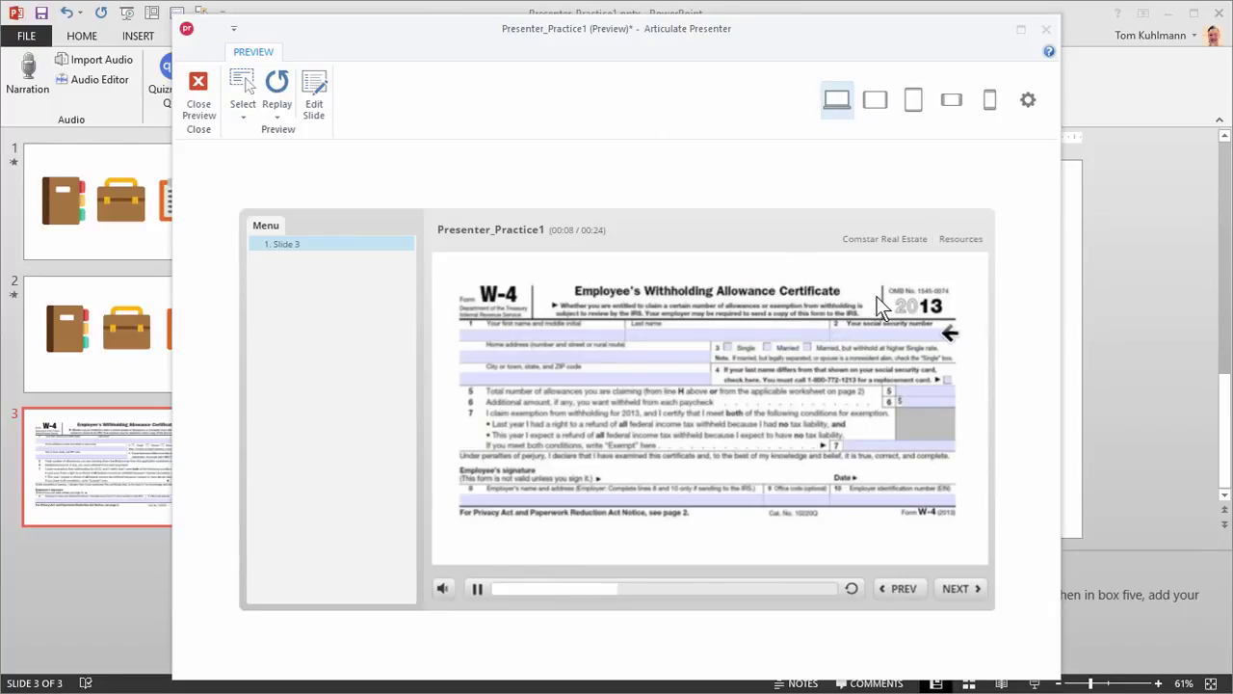
left_click(478, 590)
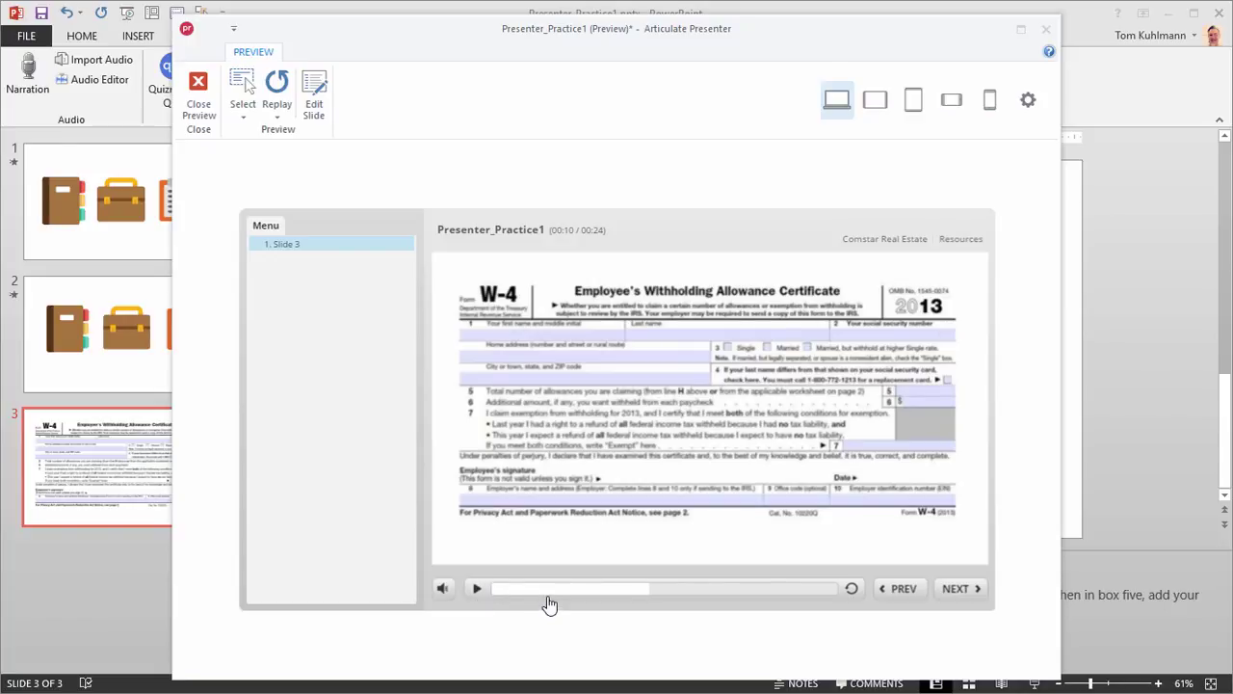